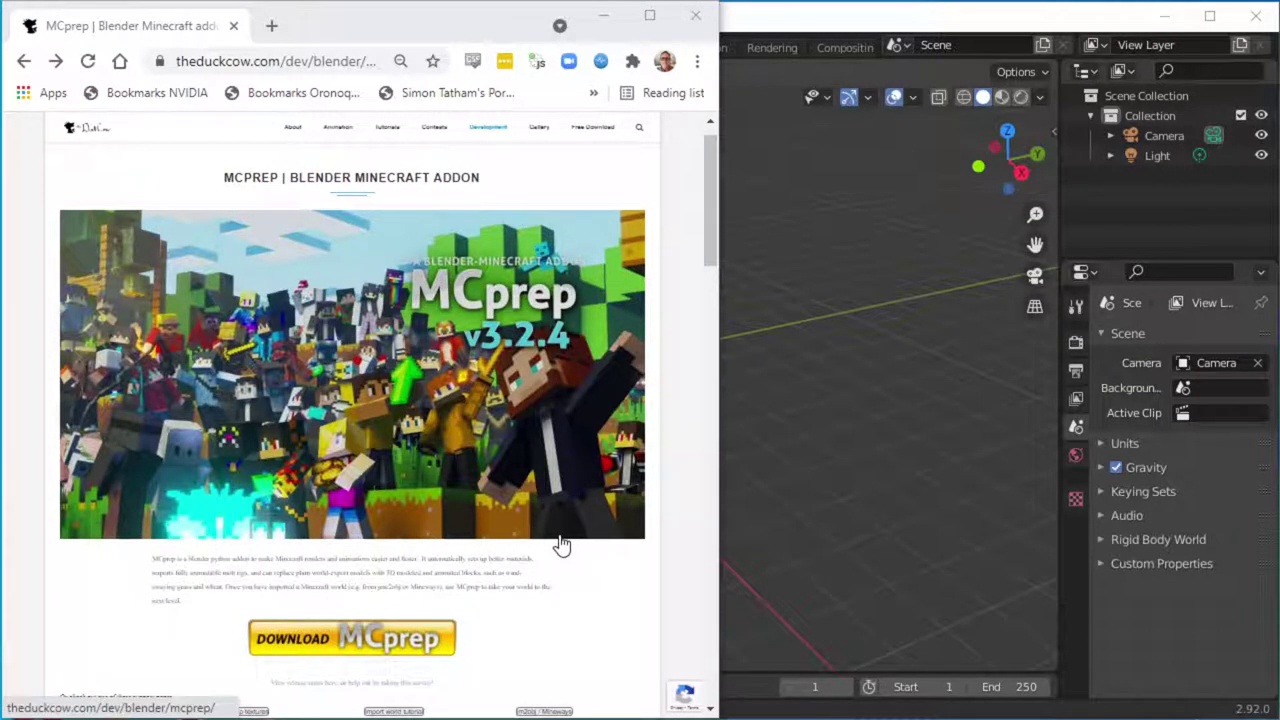
- Download the MCprep add-on zip (23.0 MB) from the MCprep page, then return to Blender
{"action": "left_click", "coordinate": [373, 641]}
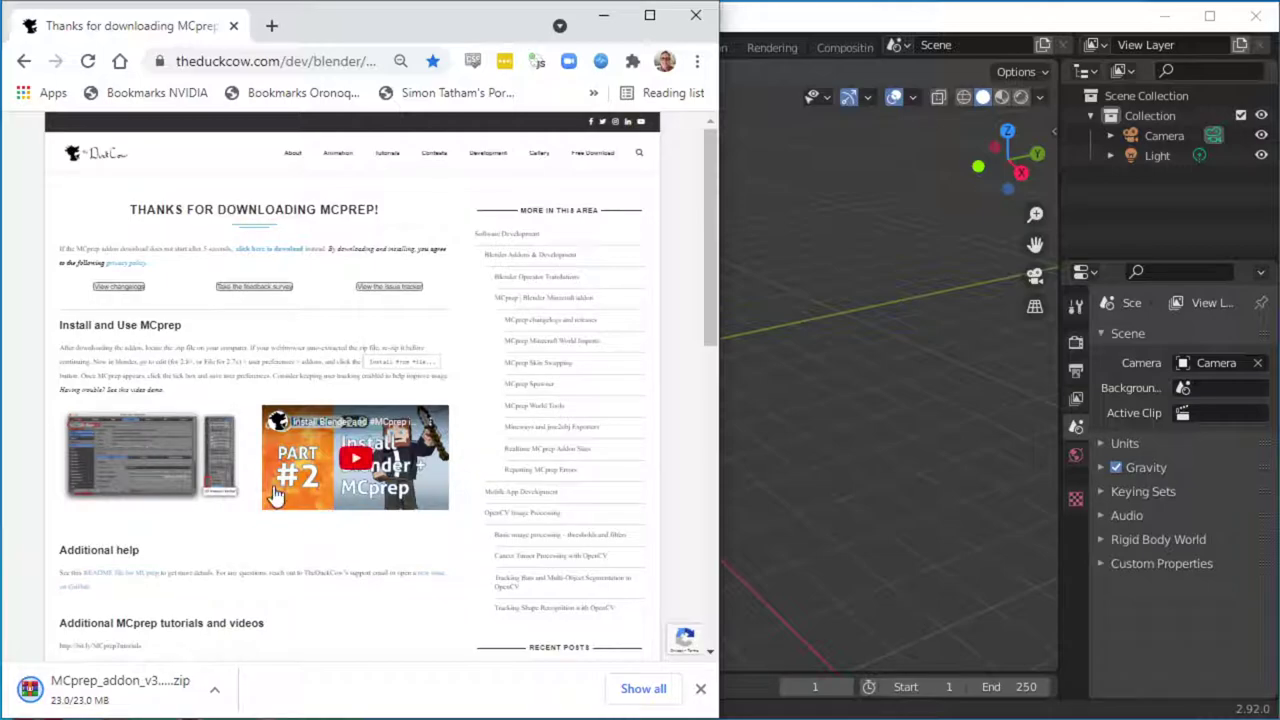
{"action": "left_click", "coordinate": [757, 25]}
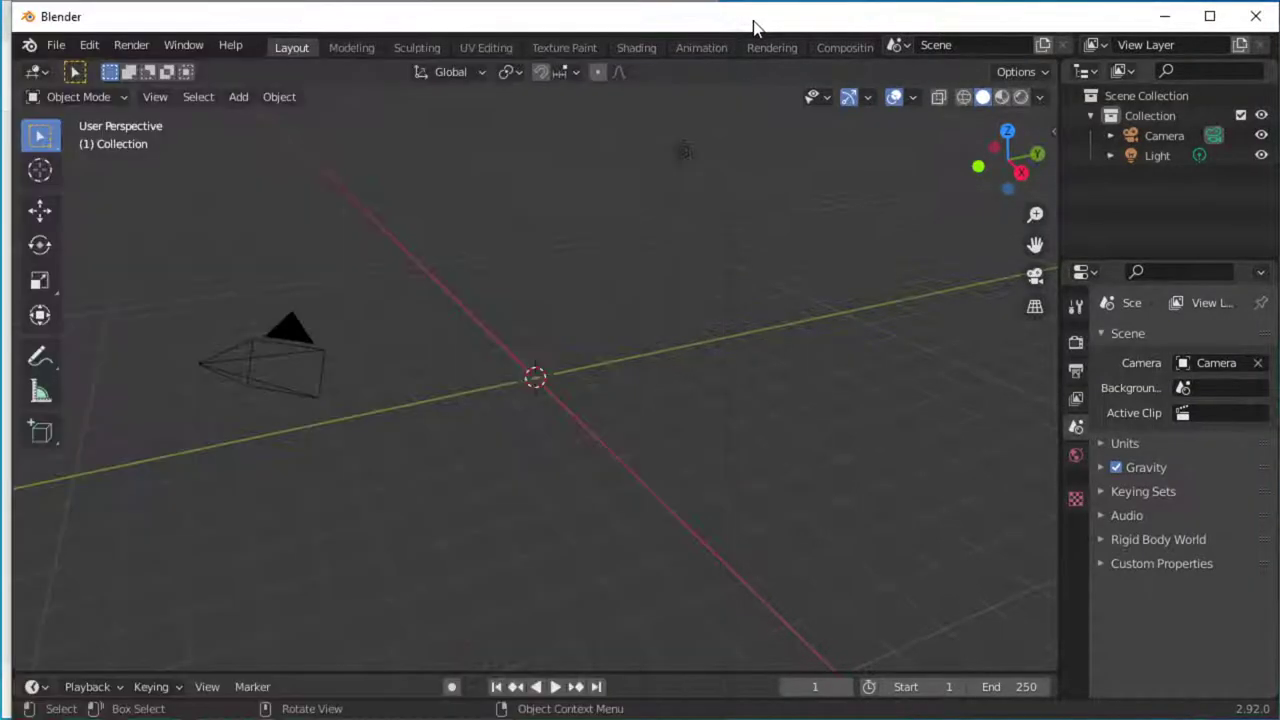
- Install MCprep_addon_v3.2.4.2.zip from Downloads through Preferences > Add-ons
{"action": "left_click", "coordinate": [89, 46]}
{"action": "left_click", "coordinate": [123, 329]}
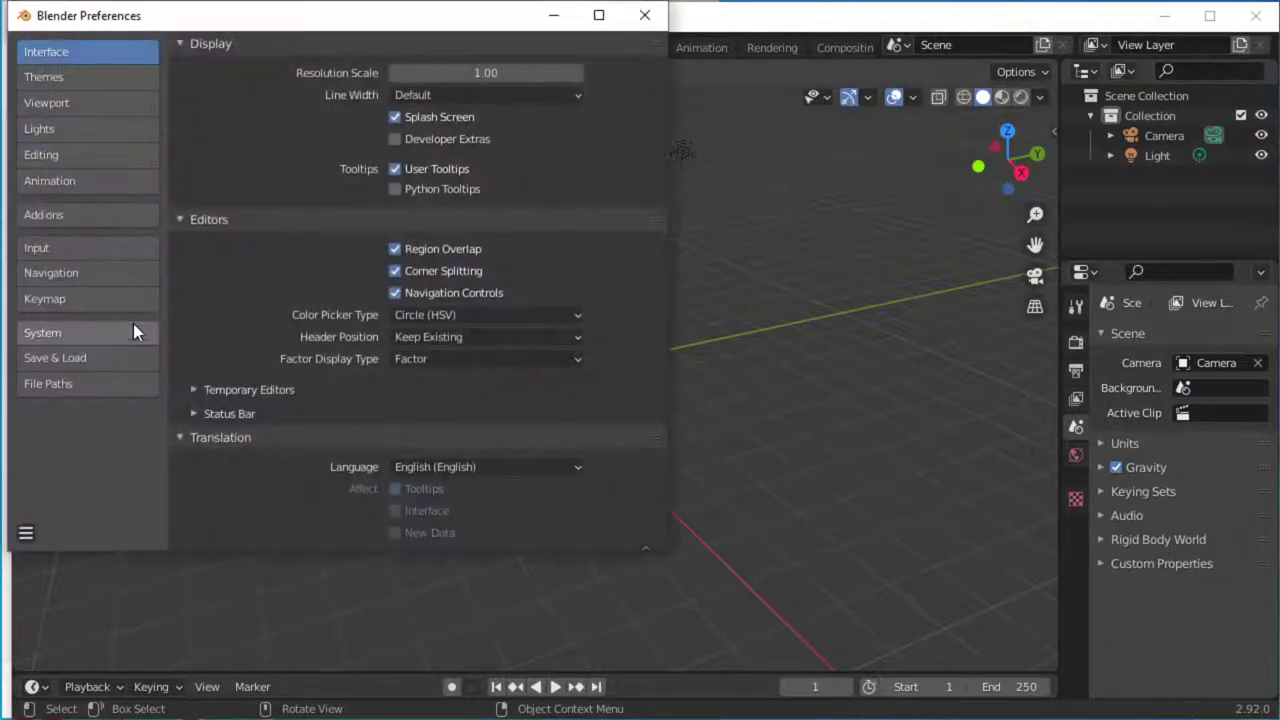
{"action": "left_click", "coordinate": [73, 219]}
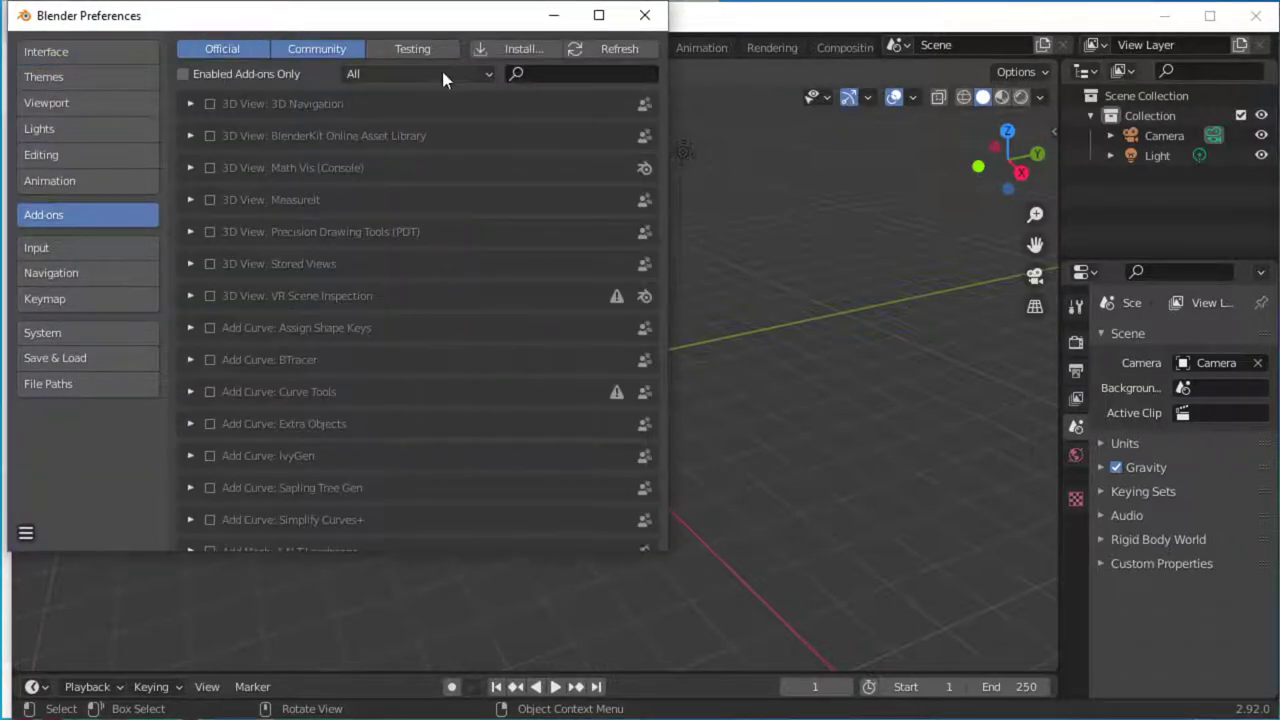
{"action": "left_click", "coordinate": [526, 55]}
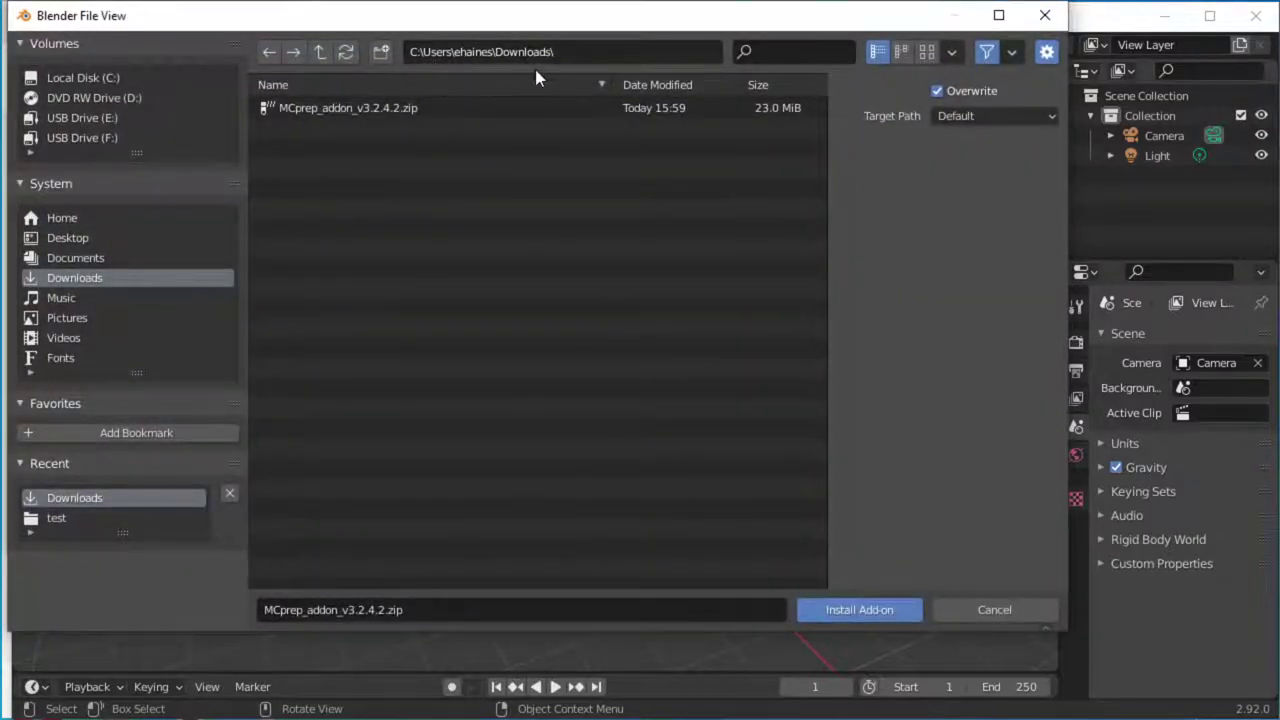
{"action": "left_click", "coordinate": [357, 108]}
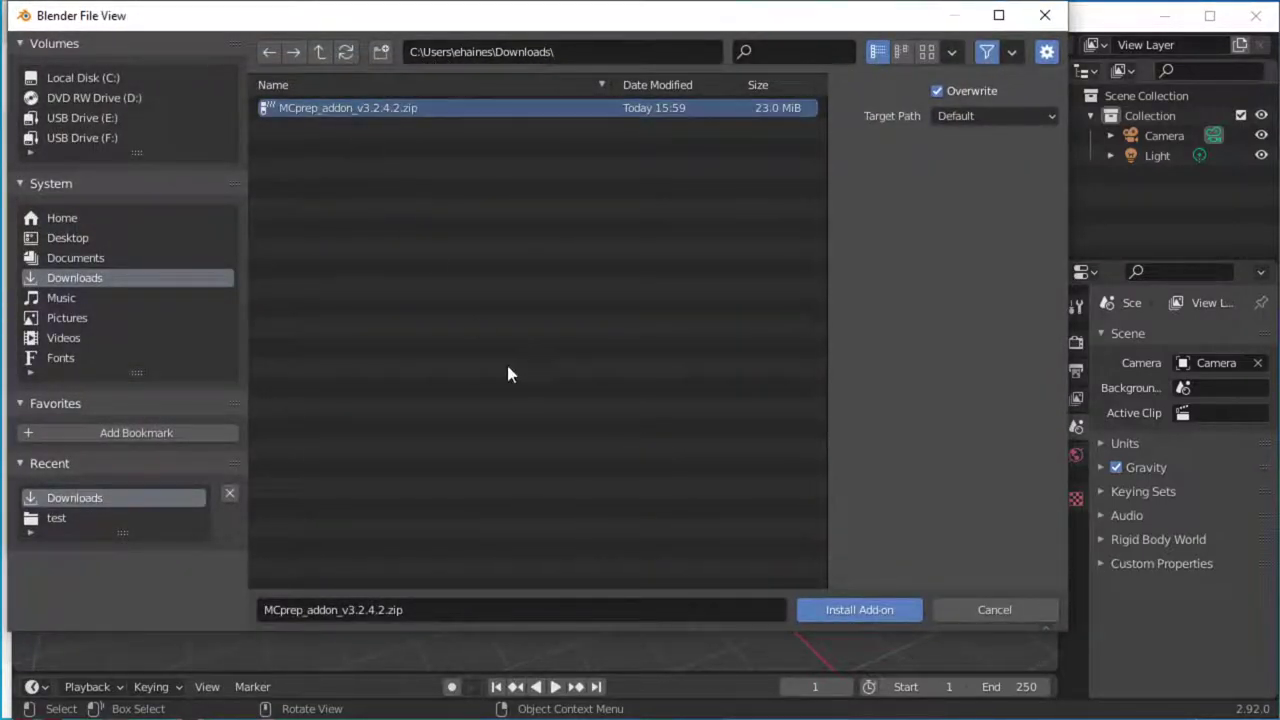
{"action": "left_click", "coordinate": [839, 611]}
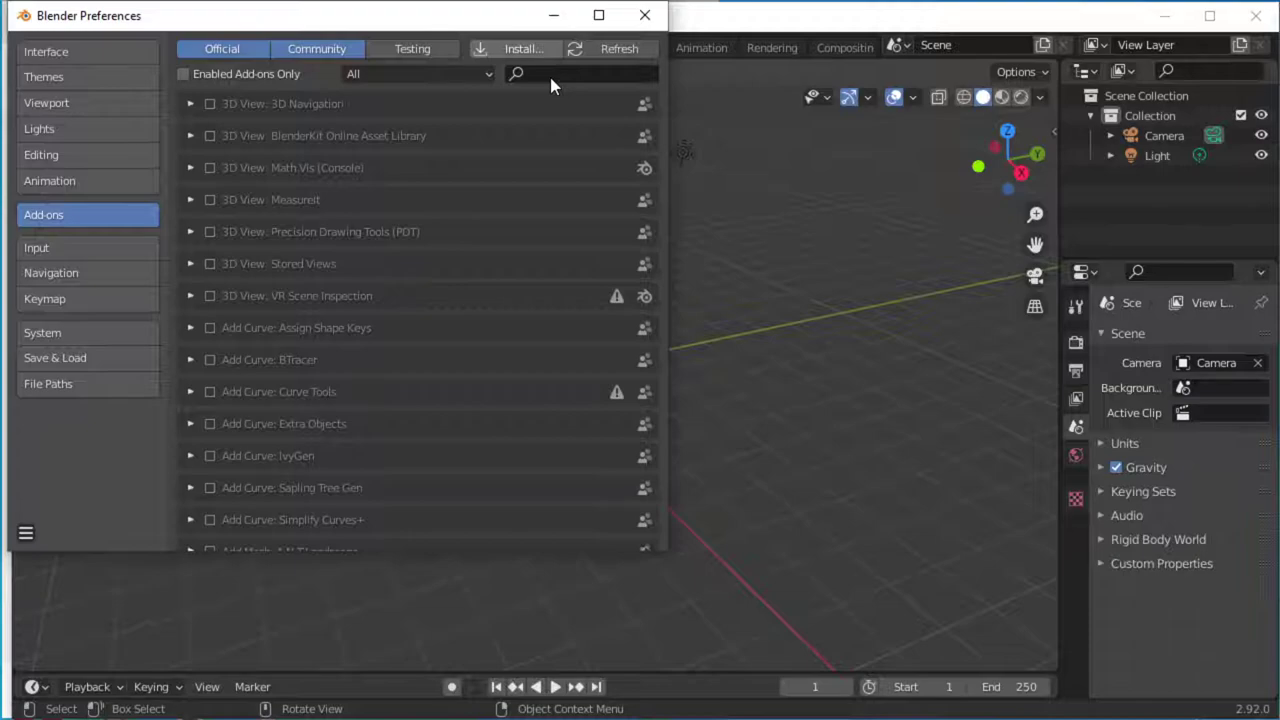
- Enable the MCprep add-on, set its Default Exporter to Mineways, and close Preferences
{"action": "type", "text": "MCprep"}
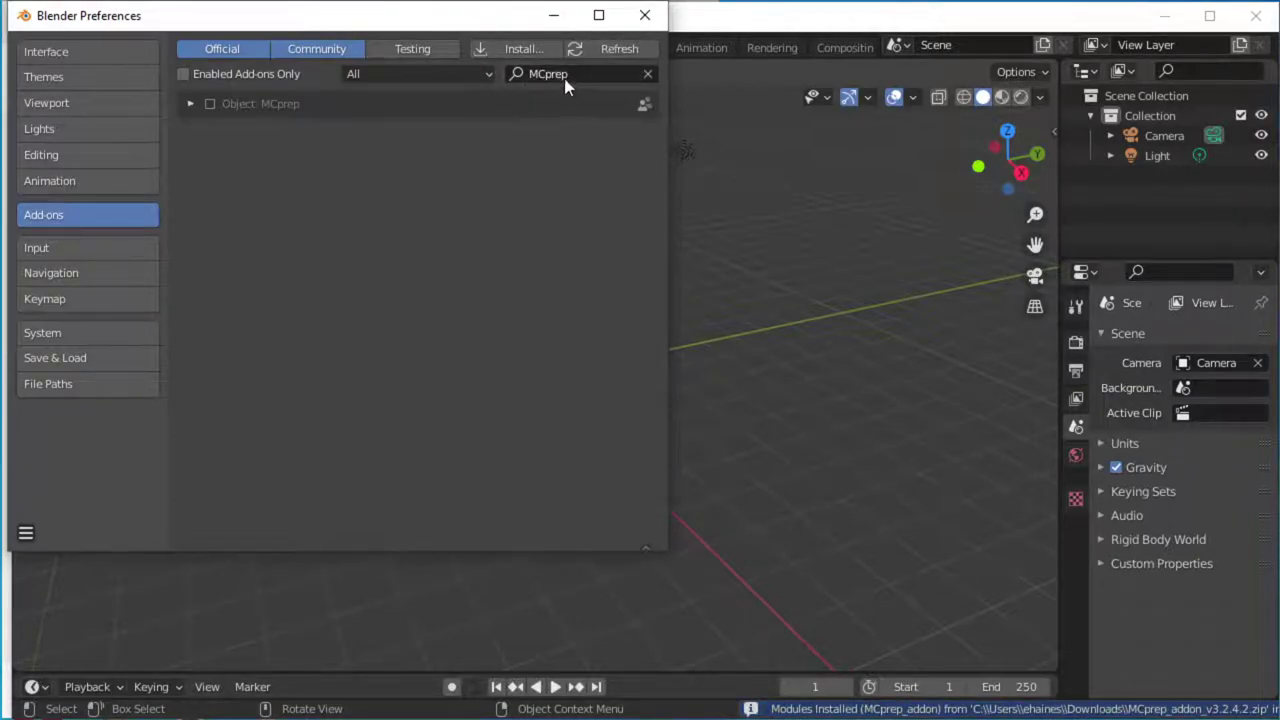
{"action": "left_click", "coordinate": [210, 105]}
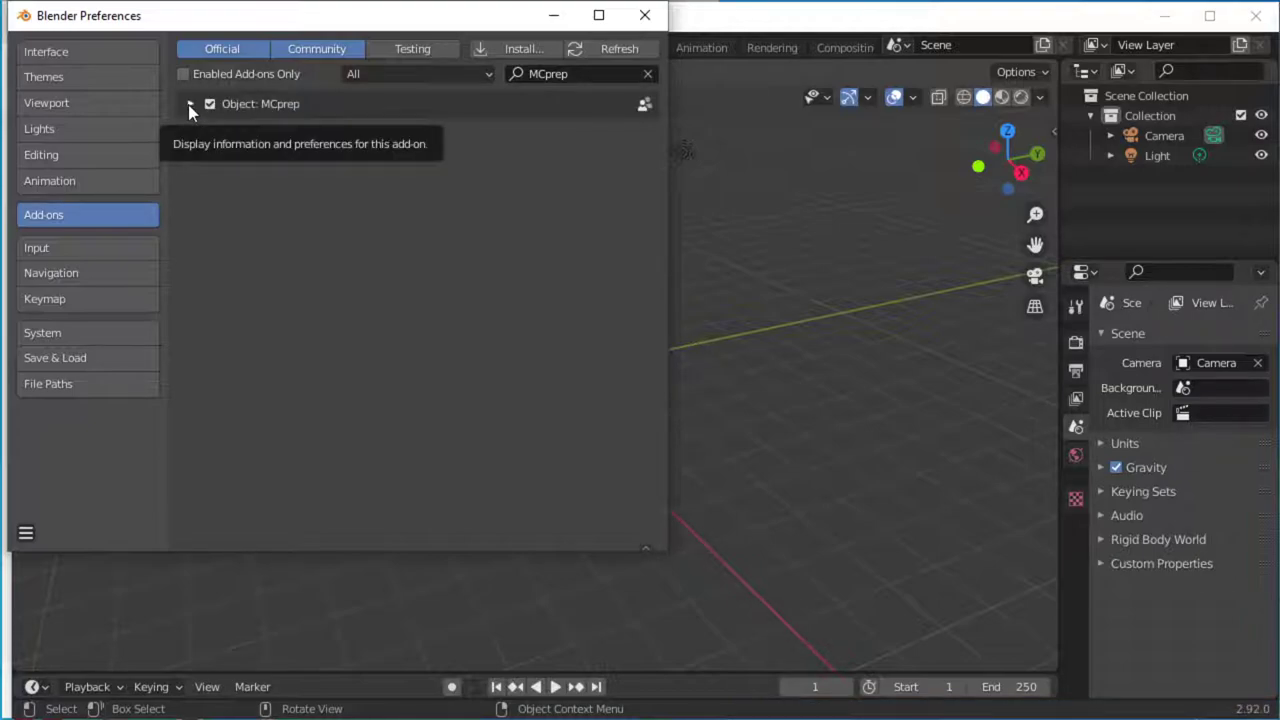
{"action": "left_click", "coordinate": [189, 104]}
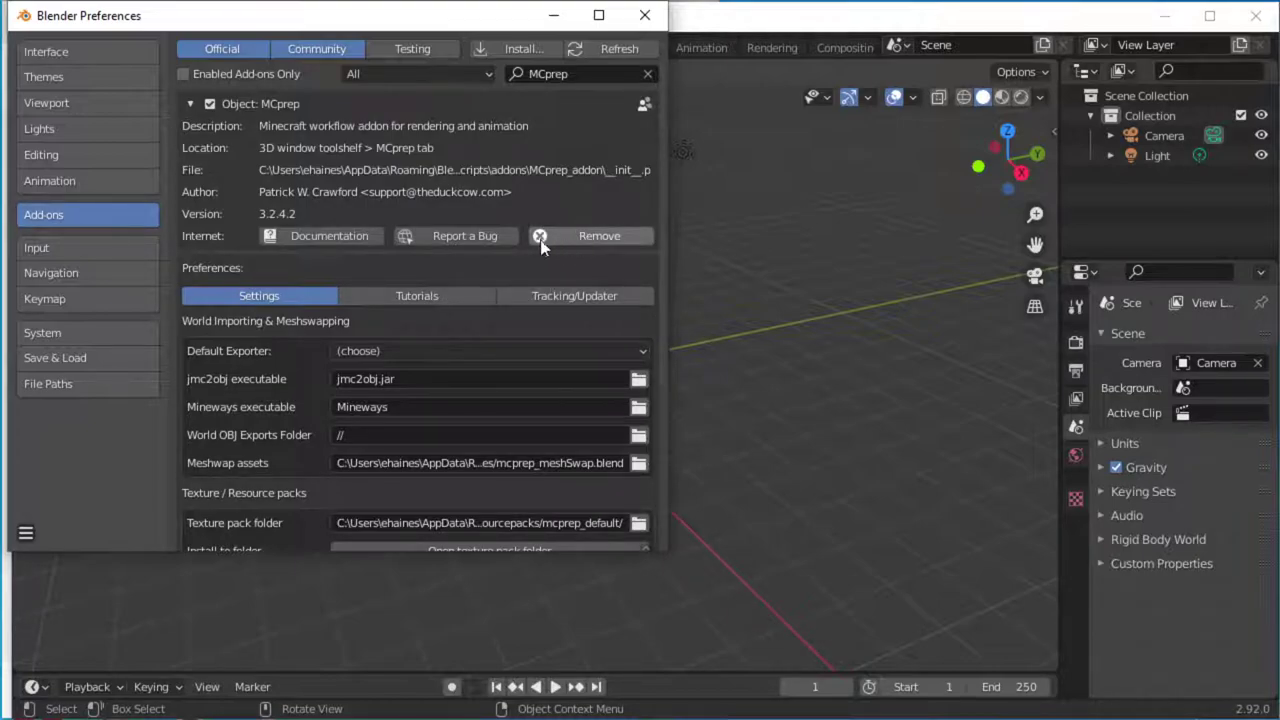
{"action": "left_click", "coordinate": [426, 352]}
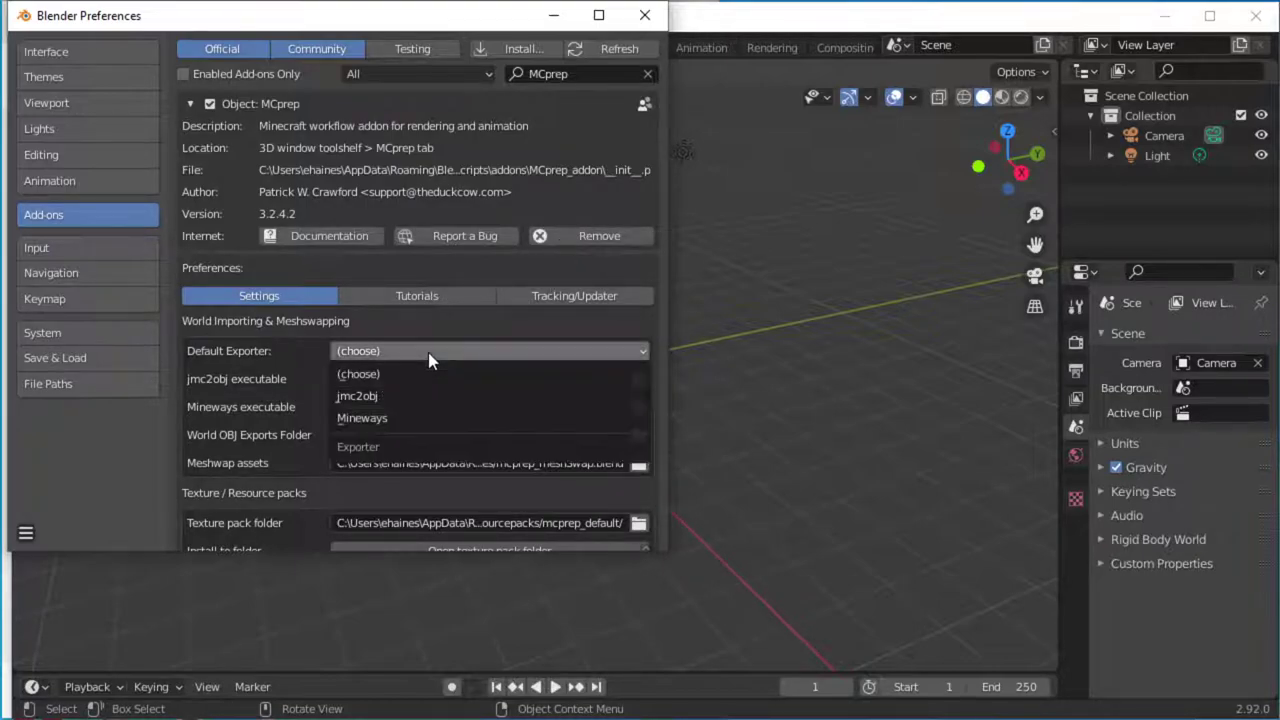
{"action": "left_click", "coordinate": [393, 418]}
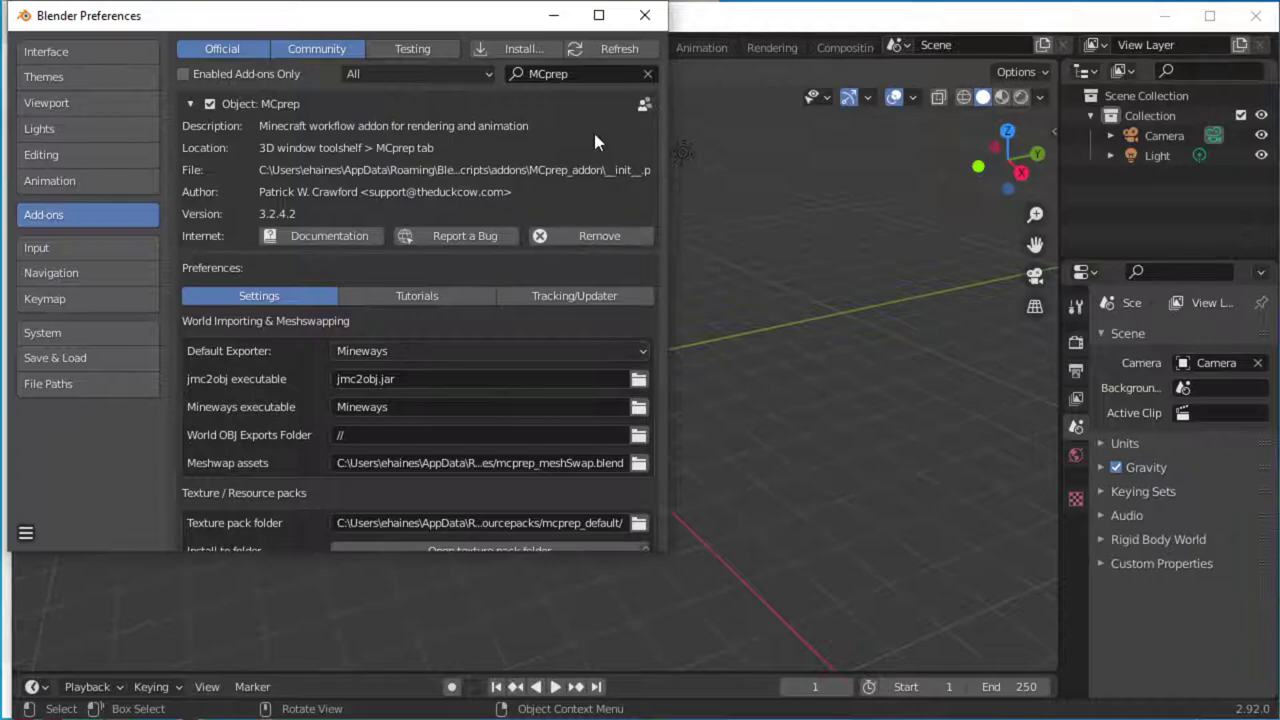
{"action": "left_click", "coordinate": [648, 24]}
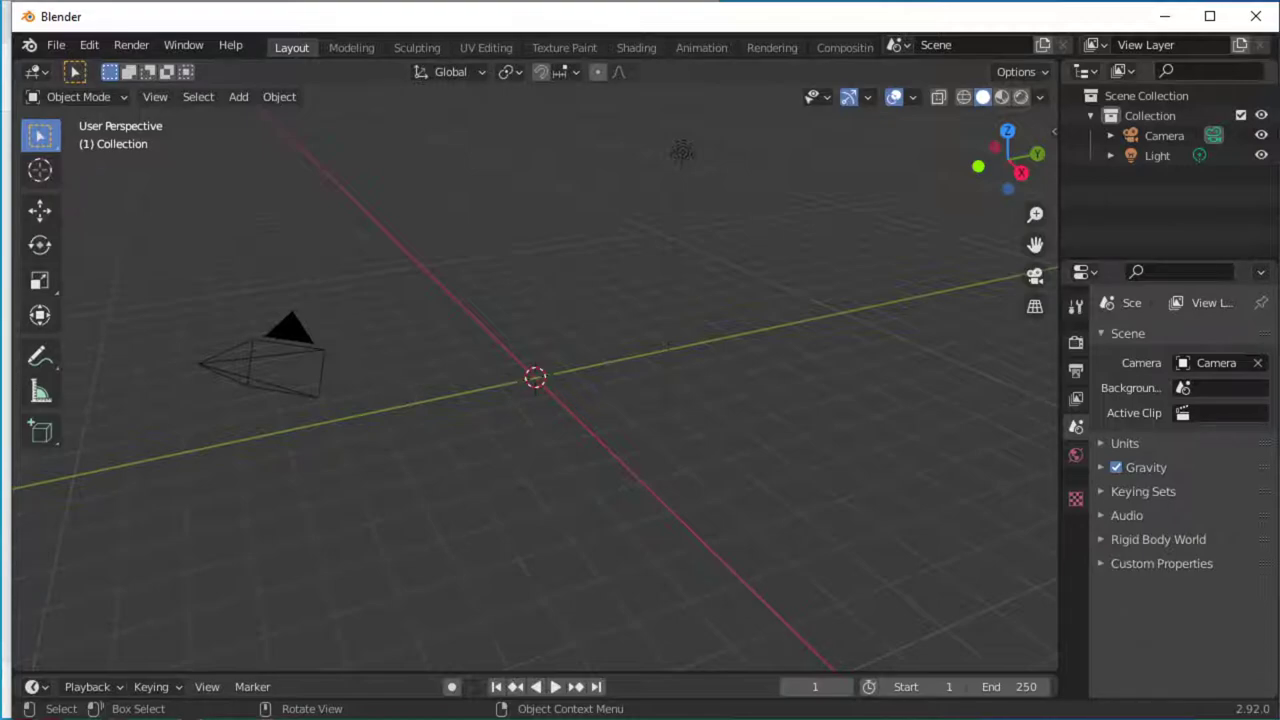
- Open the Voxelia_2016-01-13 world from Mineways' recent worlds
{"action": "left_click_drag", "start_coordinate": [399, 226], "coordinate": [405, 87]}
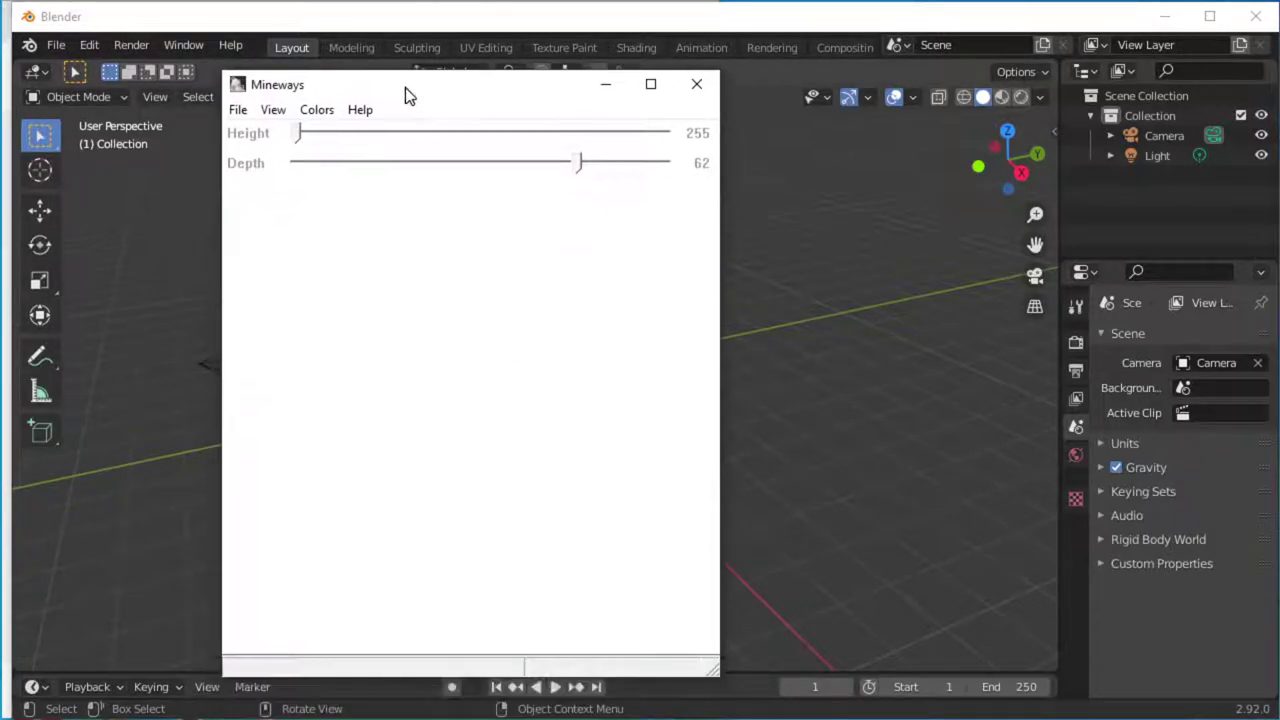
{"action": "left_click", "coordinate": [238, 109]}
{"action": "mouse_move", "coordinate": [363, 132]}
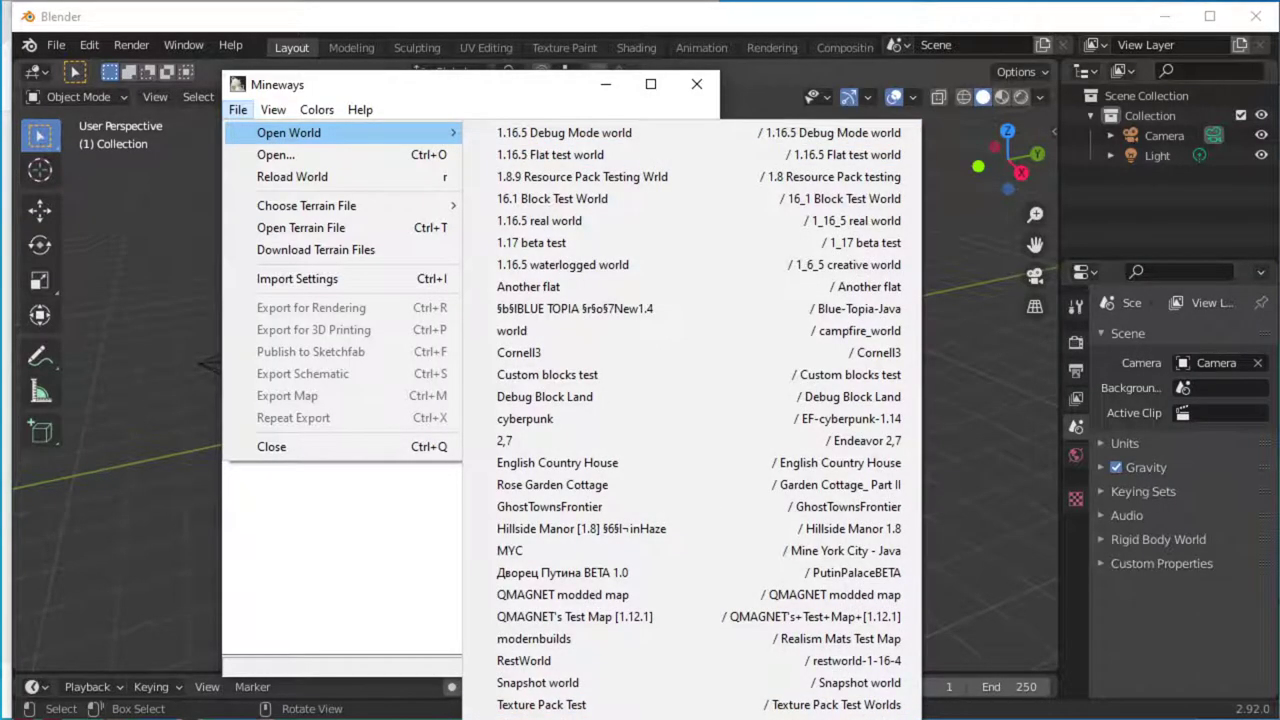
{"action": "left_click", "coordinate": [560, 712]}
- Box the export area around the grasshopper build, accepting the depth of 49
{"action": "scroll", "coordinate": [414, 380], "scroll_direction": "up", "scroll_amount": 2}
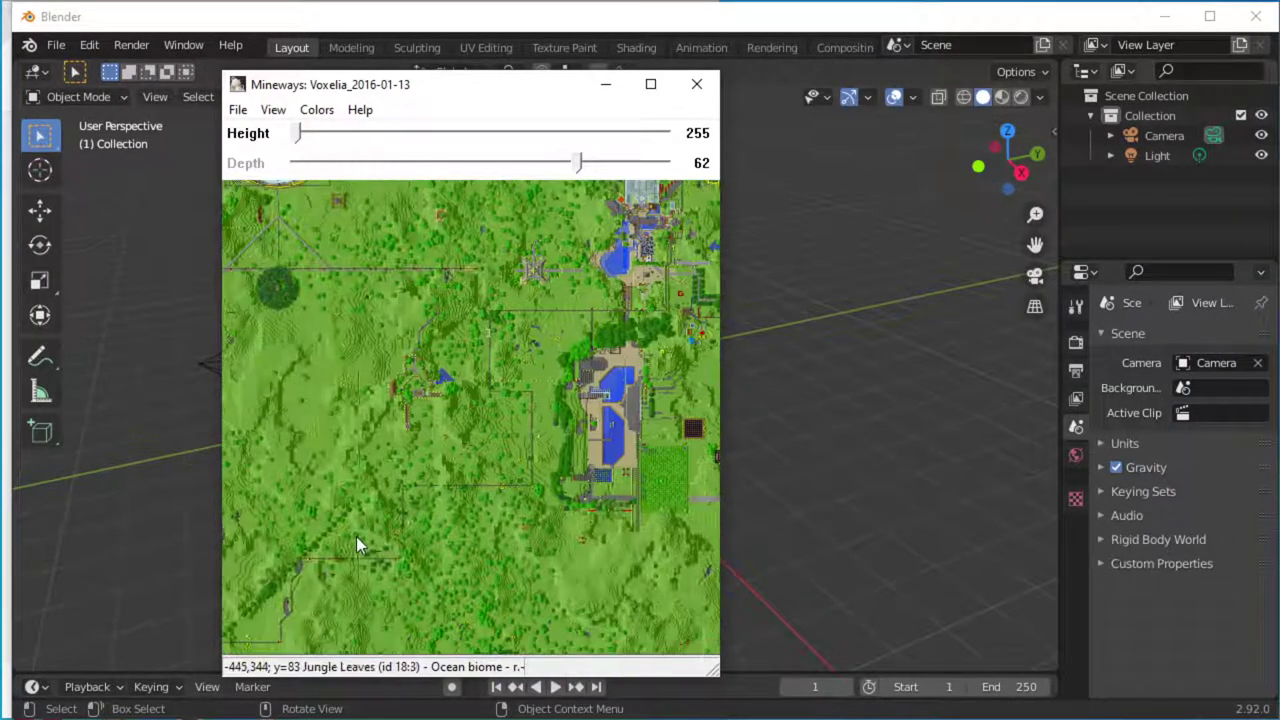
{"action": "left_click_drag", "start_coordinate": [356, 536], "coordinate": [600, 491]}
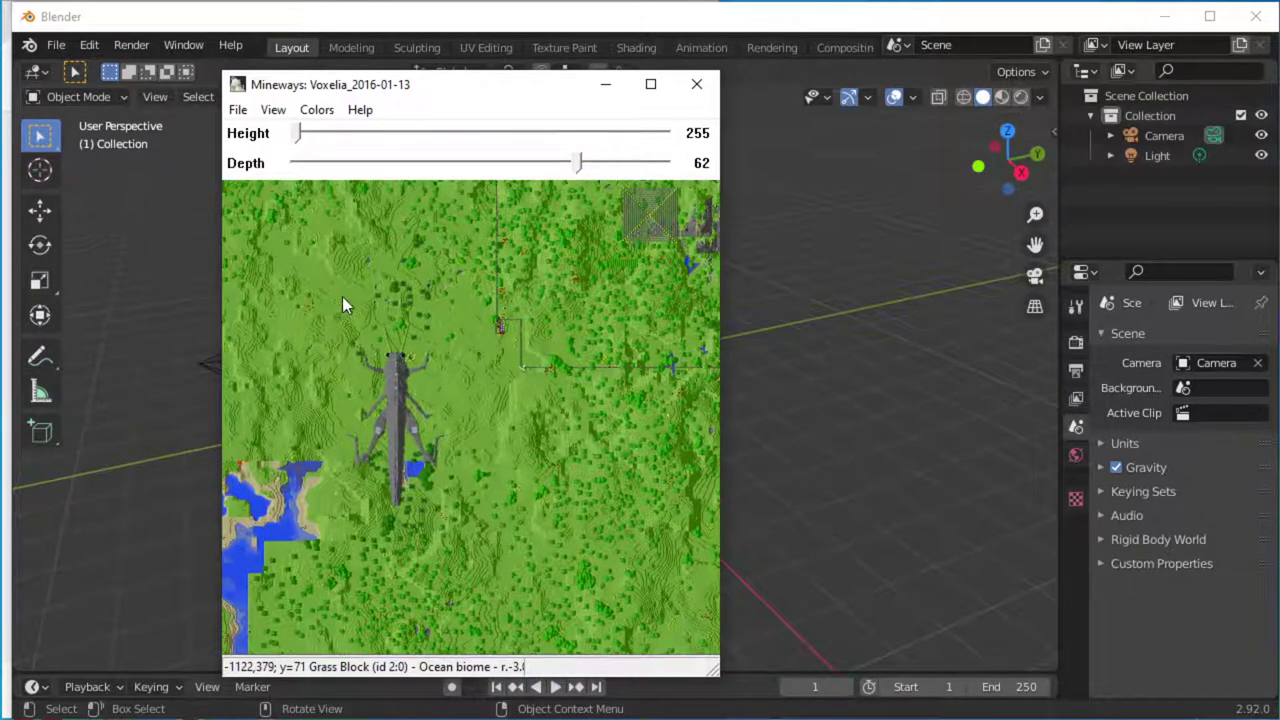
{"action": "right_click_drag", "start_coordinate": [342, 296], "coordinate": [443, 516]}
{"action": "key", "text": "Return"}
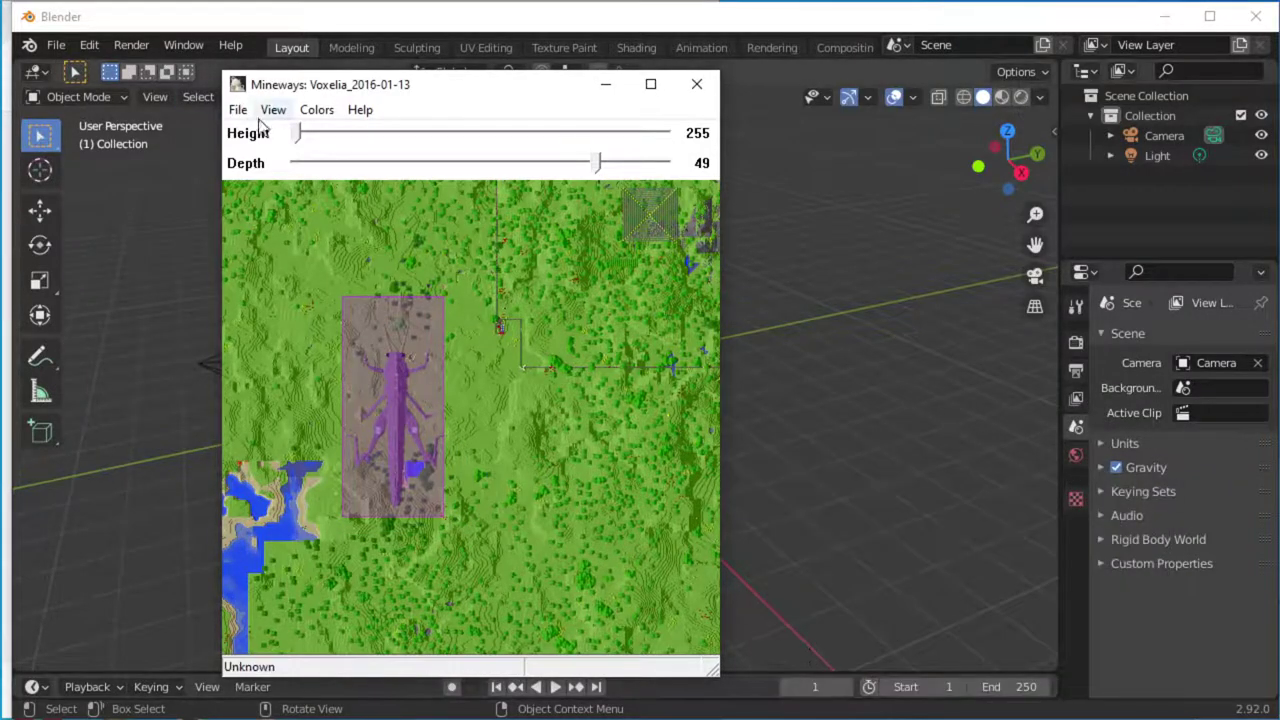
- Export the boxed area as a Wavefront OBJ into C:\temp, then answer No to the informational prompt
{"action": "left_click", "coordinate": [237, 109]}
{"action": "left_click", "coordinate": [308, 307]}
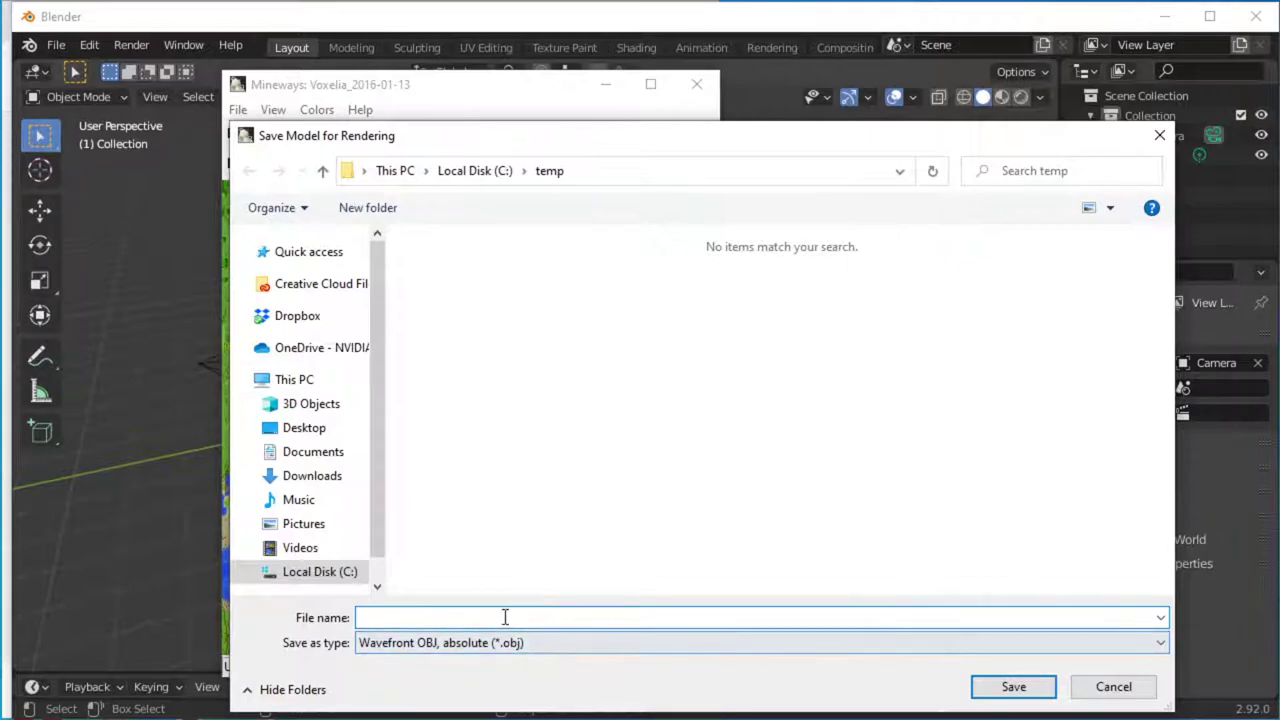
{"action": "left_click", "coordinate": [505, 617]}
{"action": "type", "text": "bmp"}
{"action": "key", "text": "Return"}
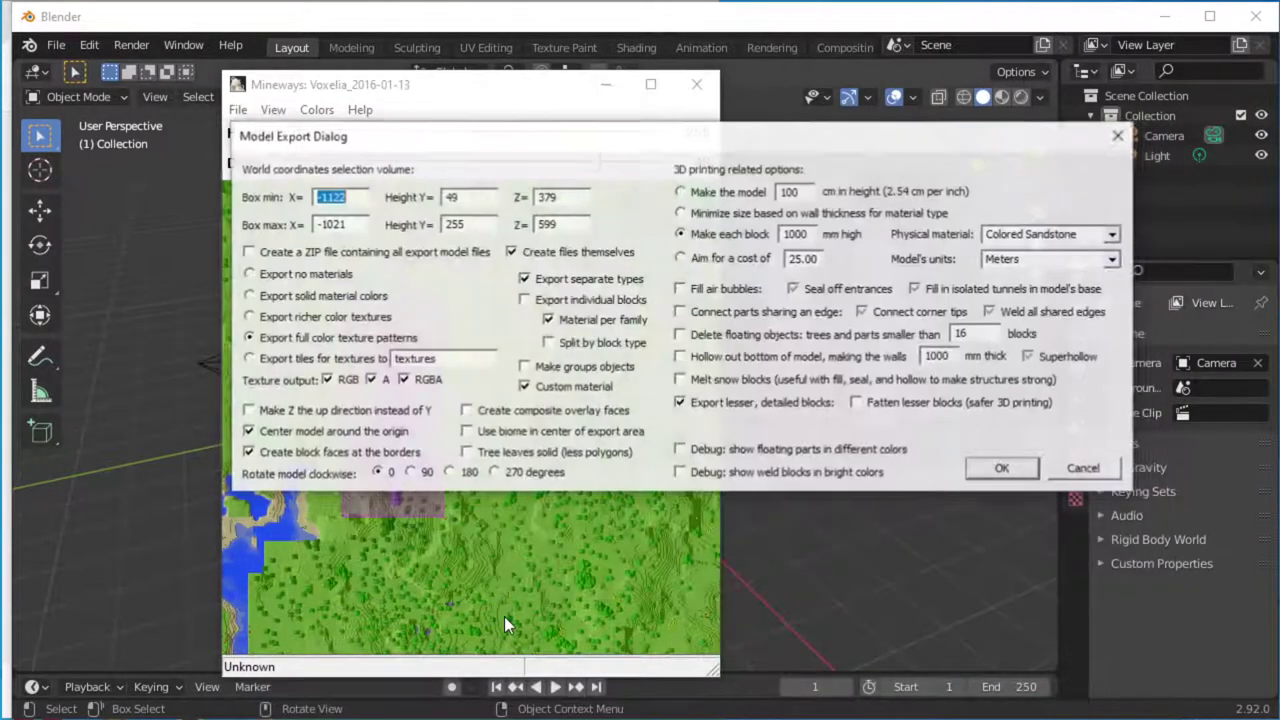
{"action": "left_click", "coordinate": [986, 468]}
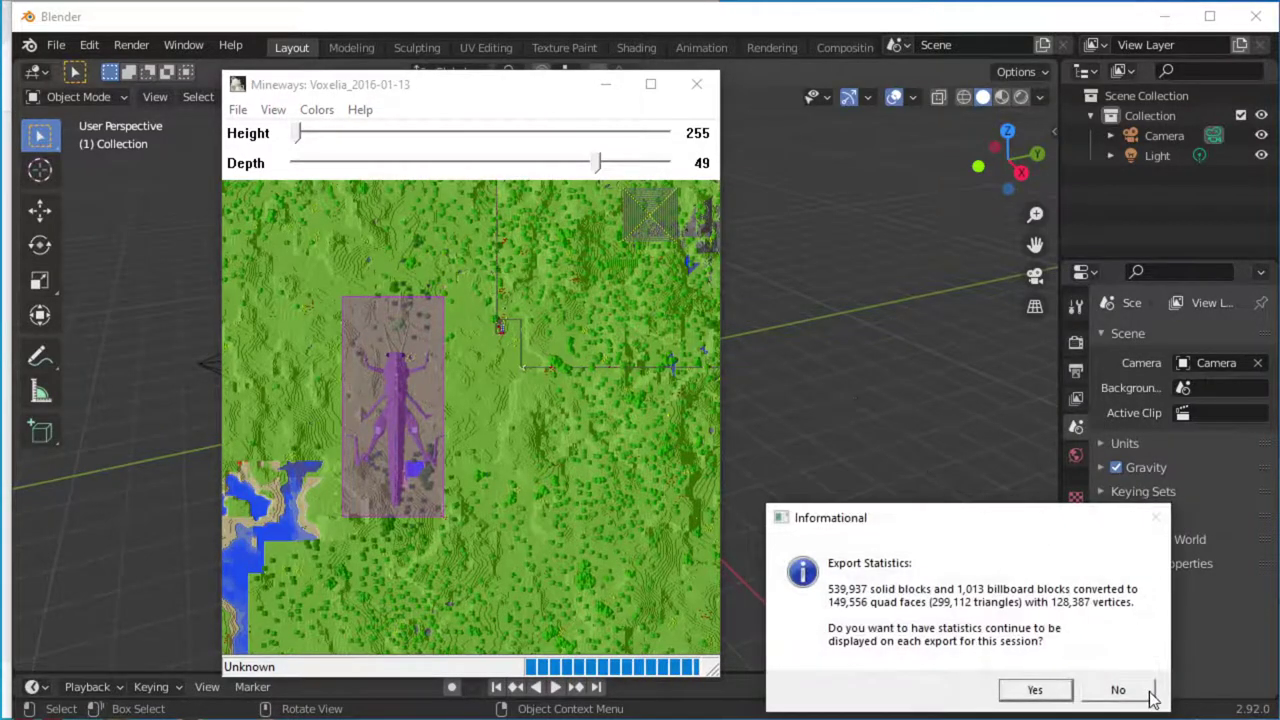
{"action": "left_click", "coordinate": [1118, 690]}
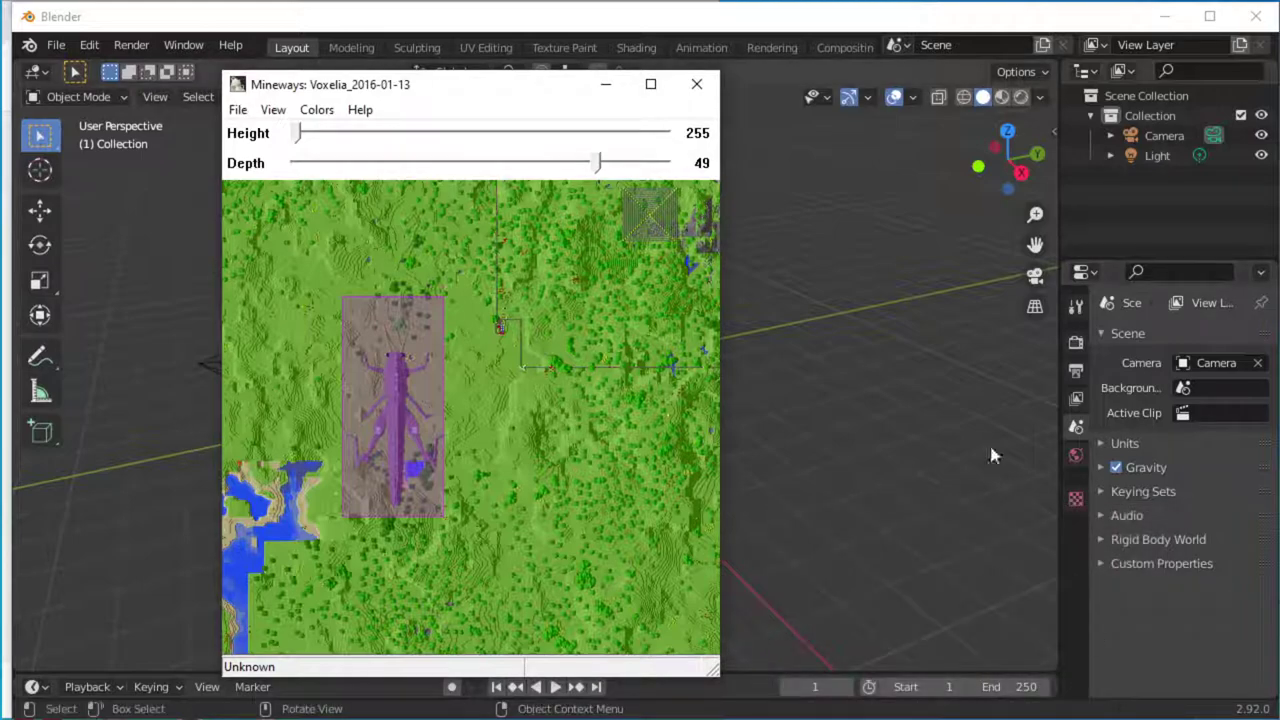
- Import c:\temp\bug.obj into the Blender scene as a Wavefront OBJ
{"action": "left_click", "coordinate": [630, 22]}
{"action": "left_click", "coordinate": [52, 42]}
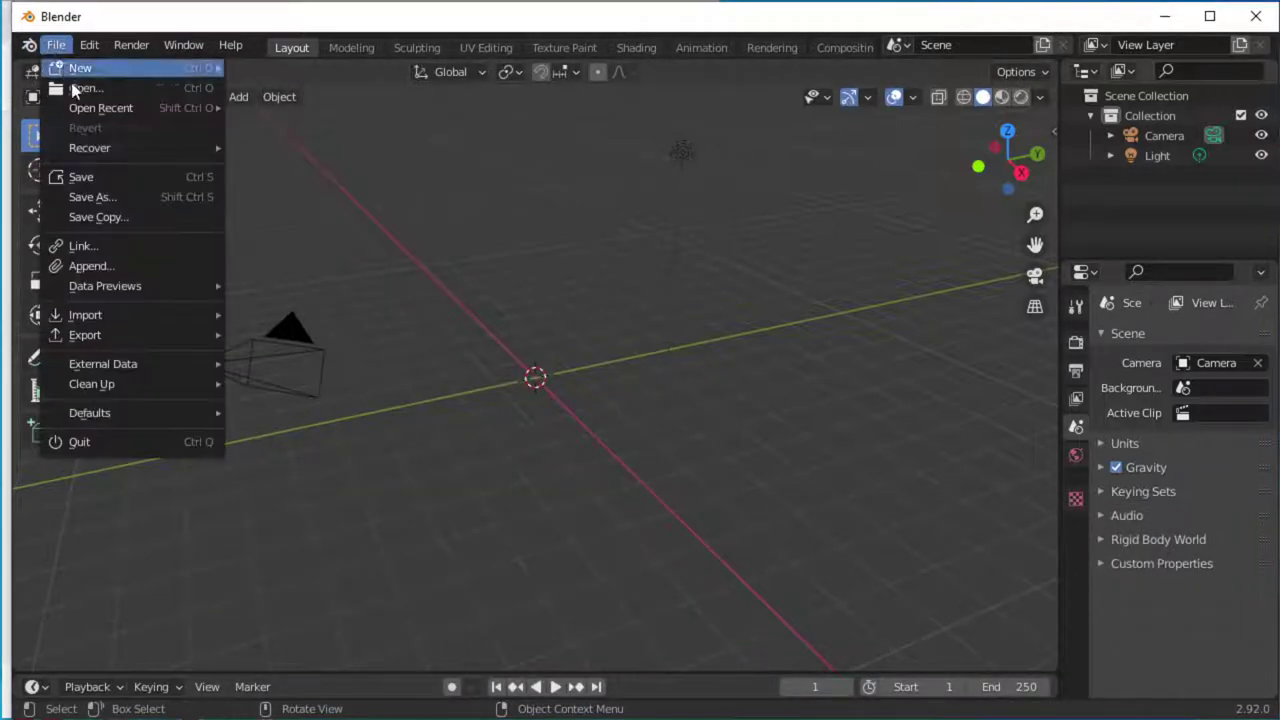
{"action": "mouse_move", "coordinate": [128, 315]}
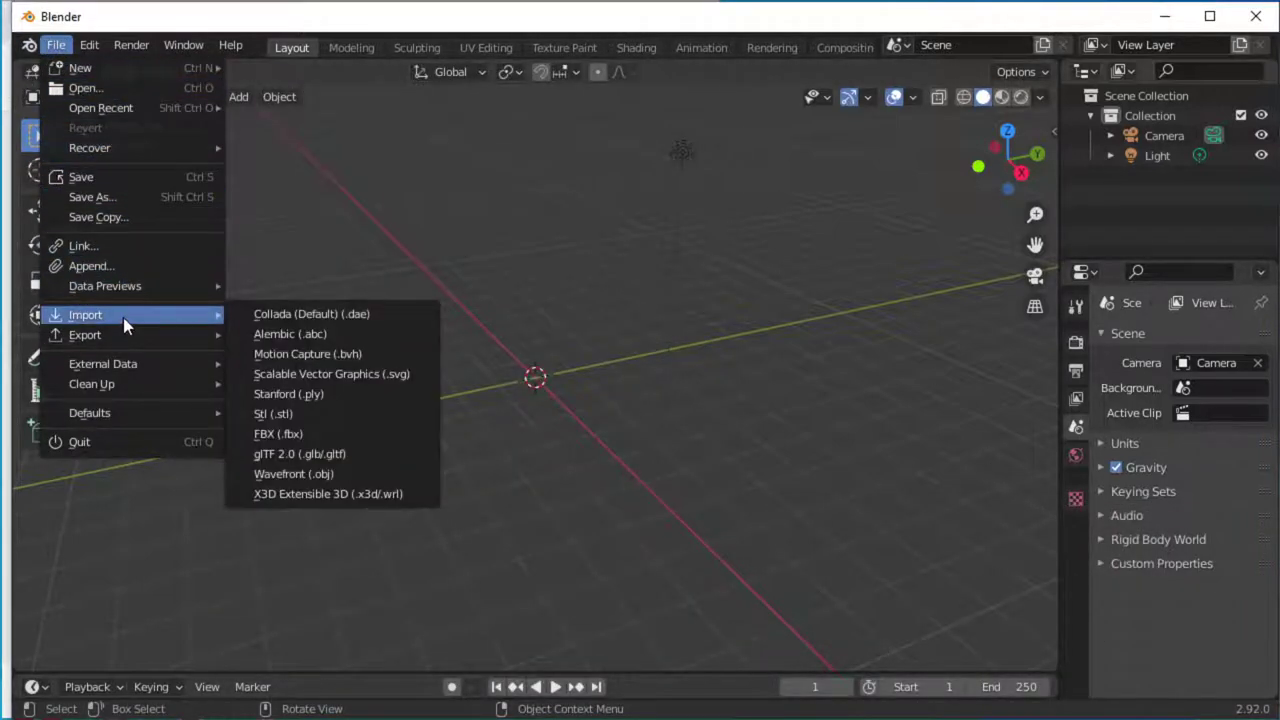
{"action": "left_click", "coordinate": [319, 474]}
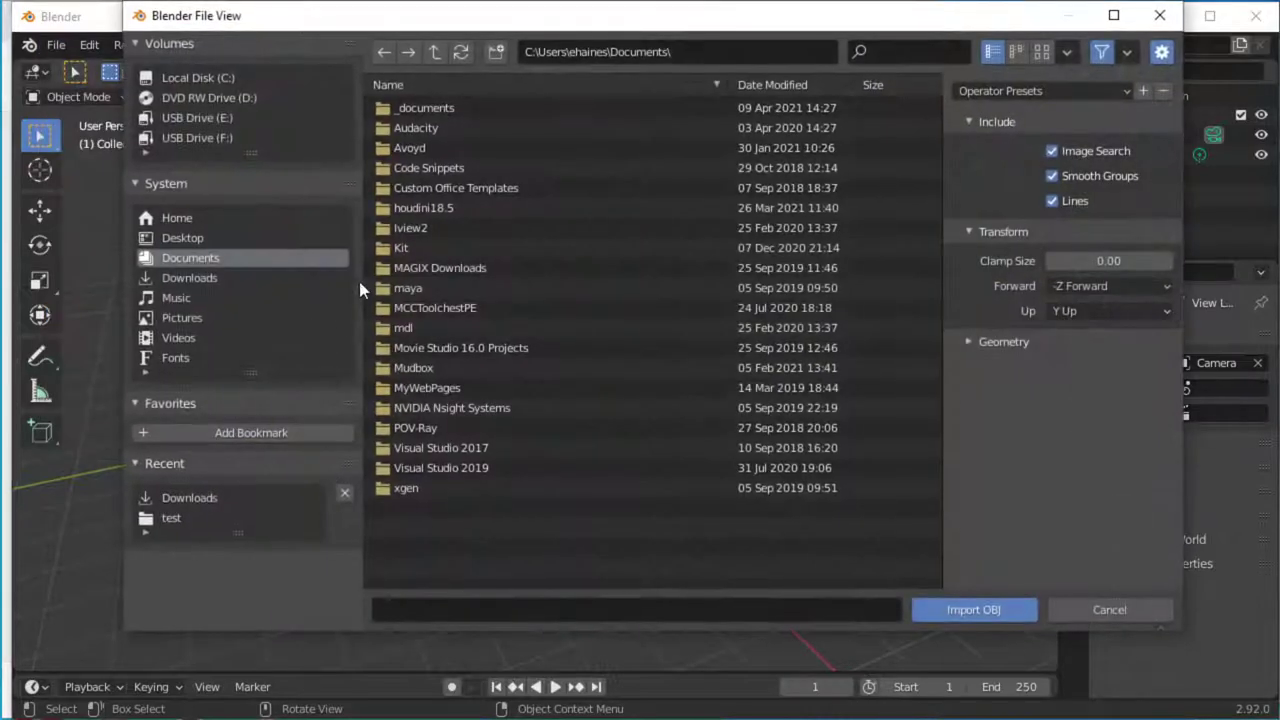
{"action": "left_click", "coordinate": [705, 52]}
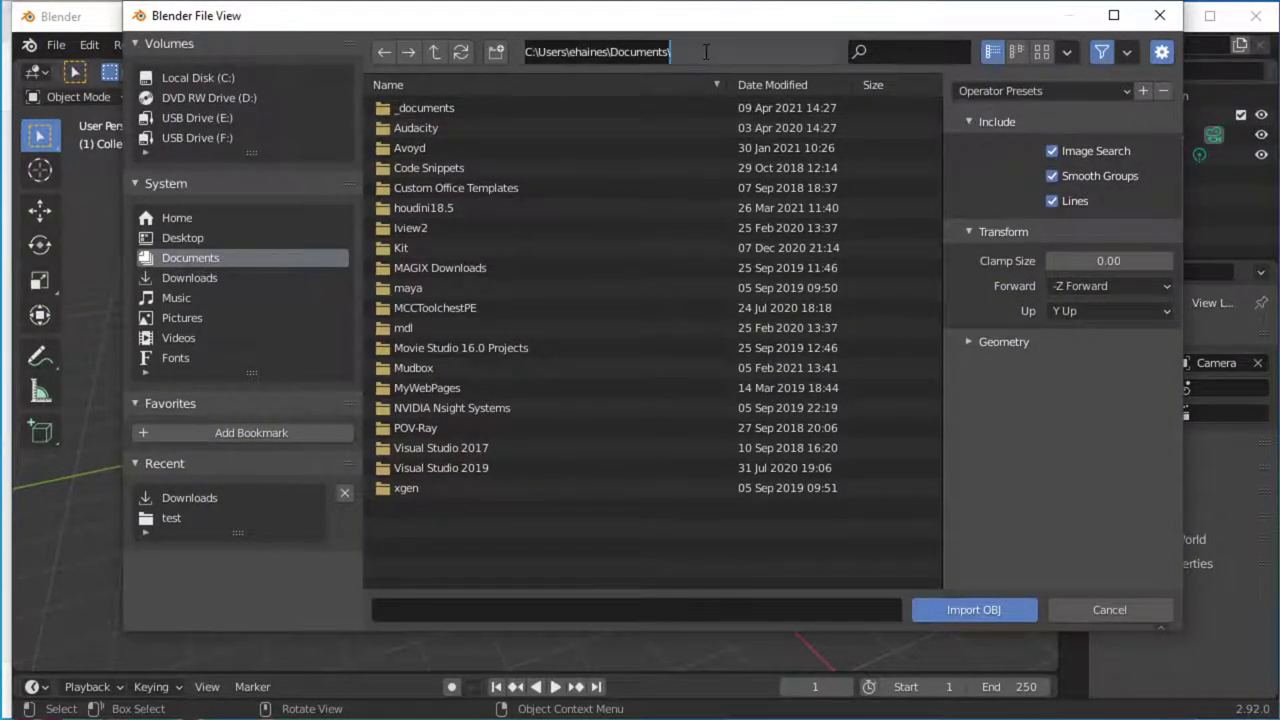
{"action": "type", "text": "c:\\t"}
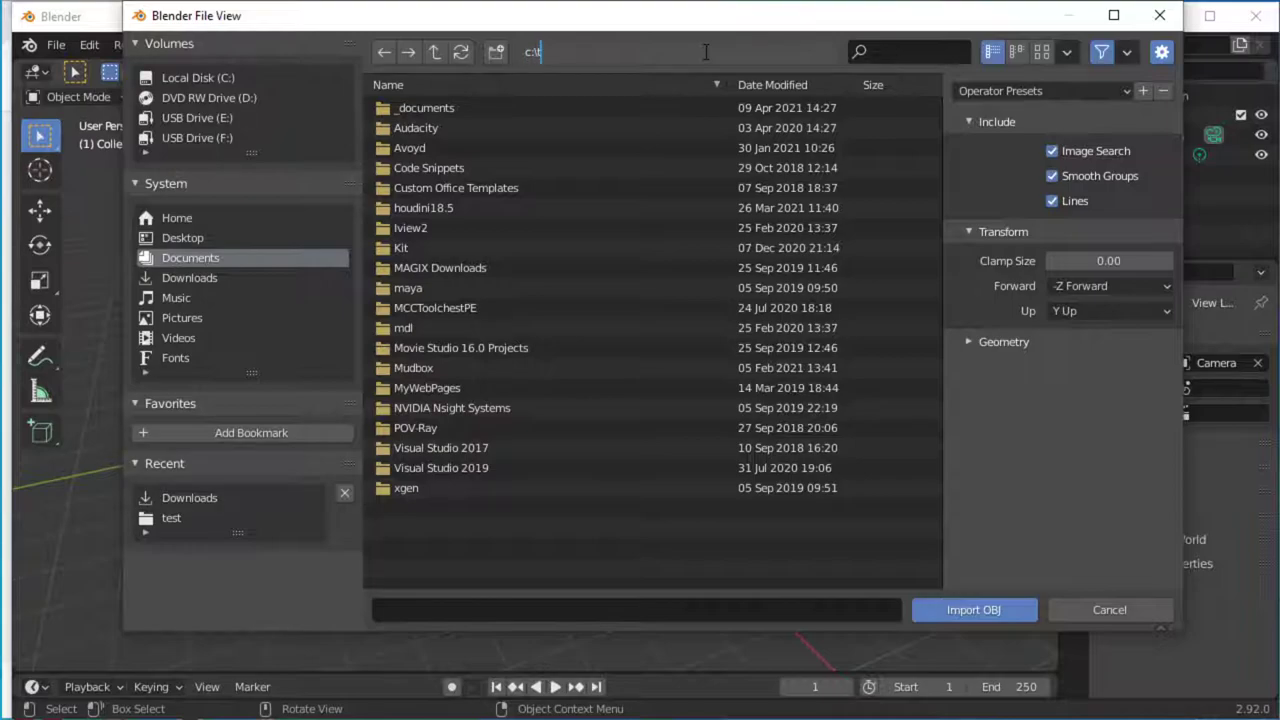
{"action": "type", "text": "emp\\"}
{"action": "key", "text": "Return"}
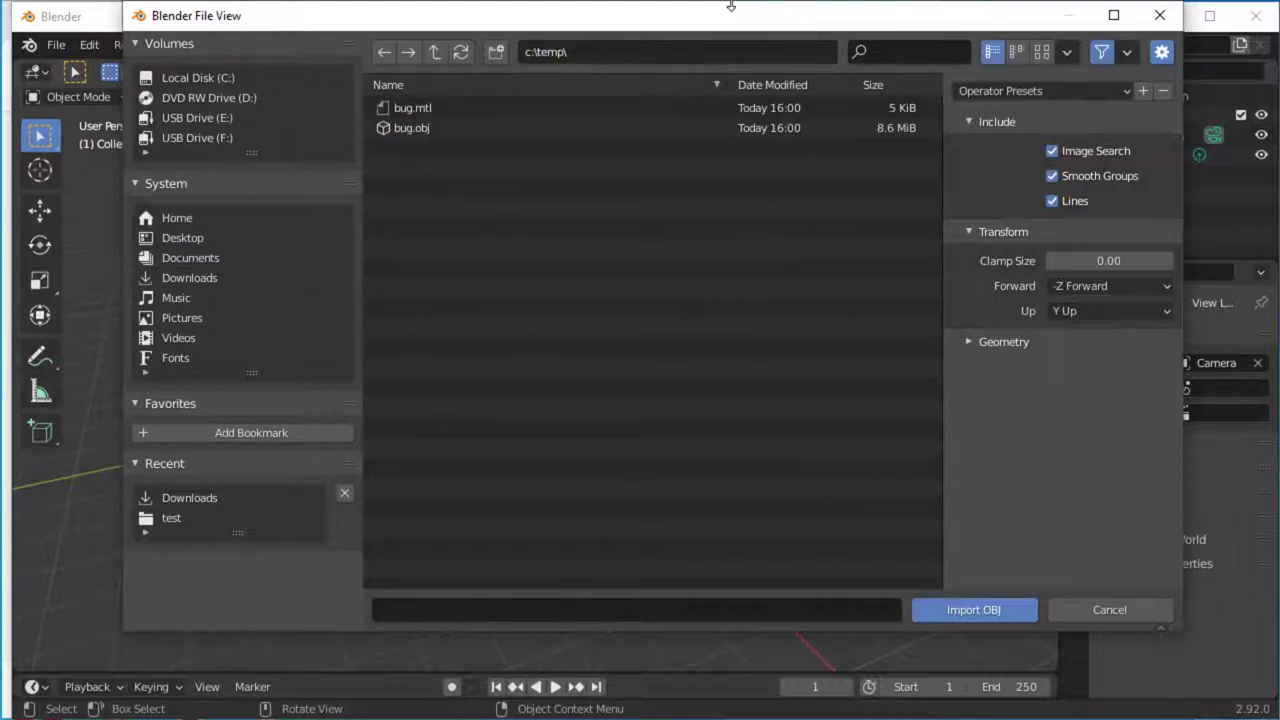
{"action": "left_click", "coordinate": [407, 130]}
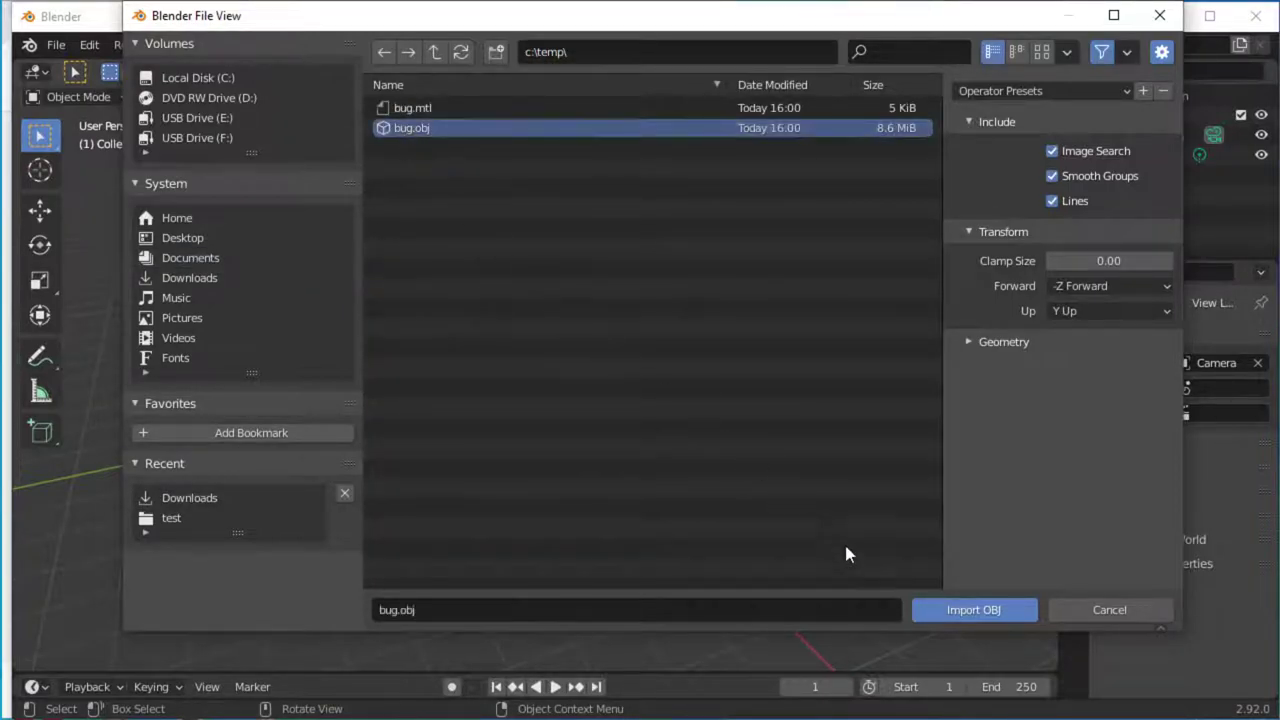
{"action": "left_click", "coordinate": [981, 608]}
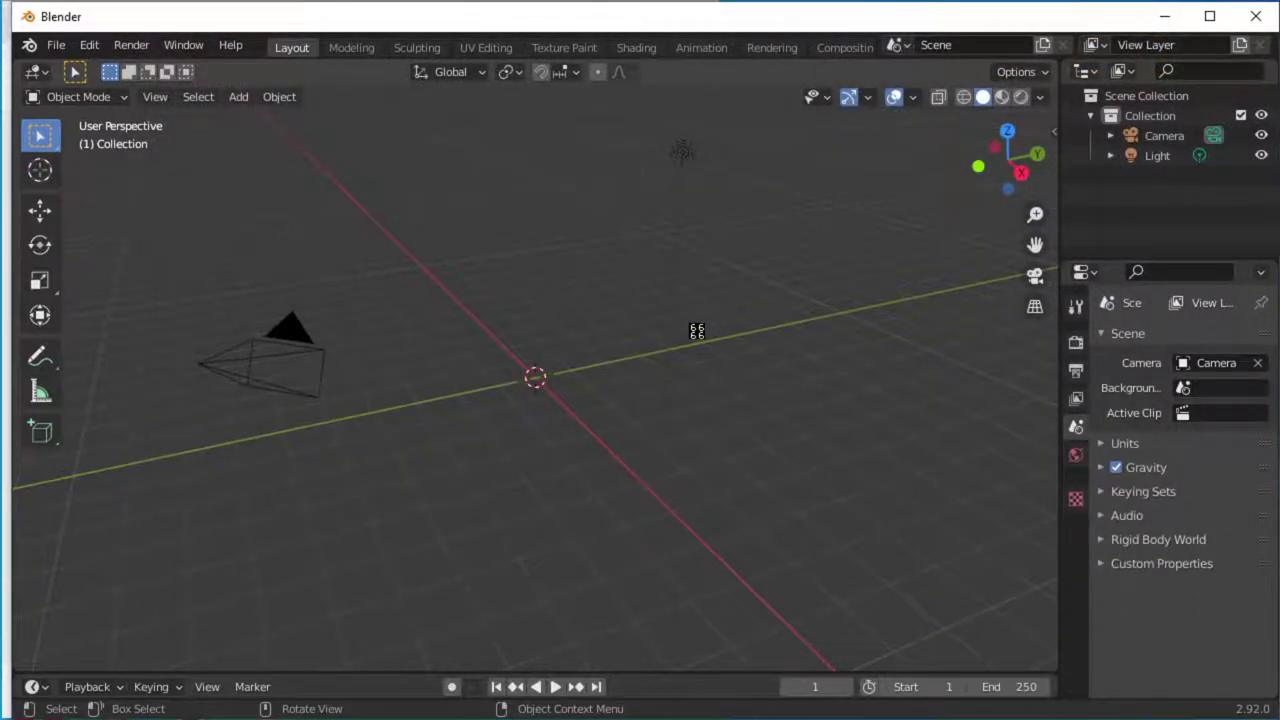
- Zoom out over the imported Voxelia terrain and switch viewport shading to Rendered
{"action": "scroll", "coordinate": [569, 327], "scroll_direction": "down", "scroll_amount": 4}
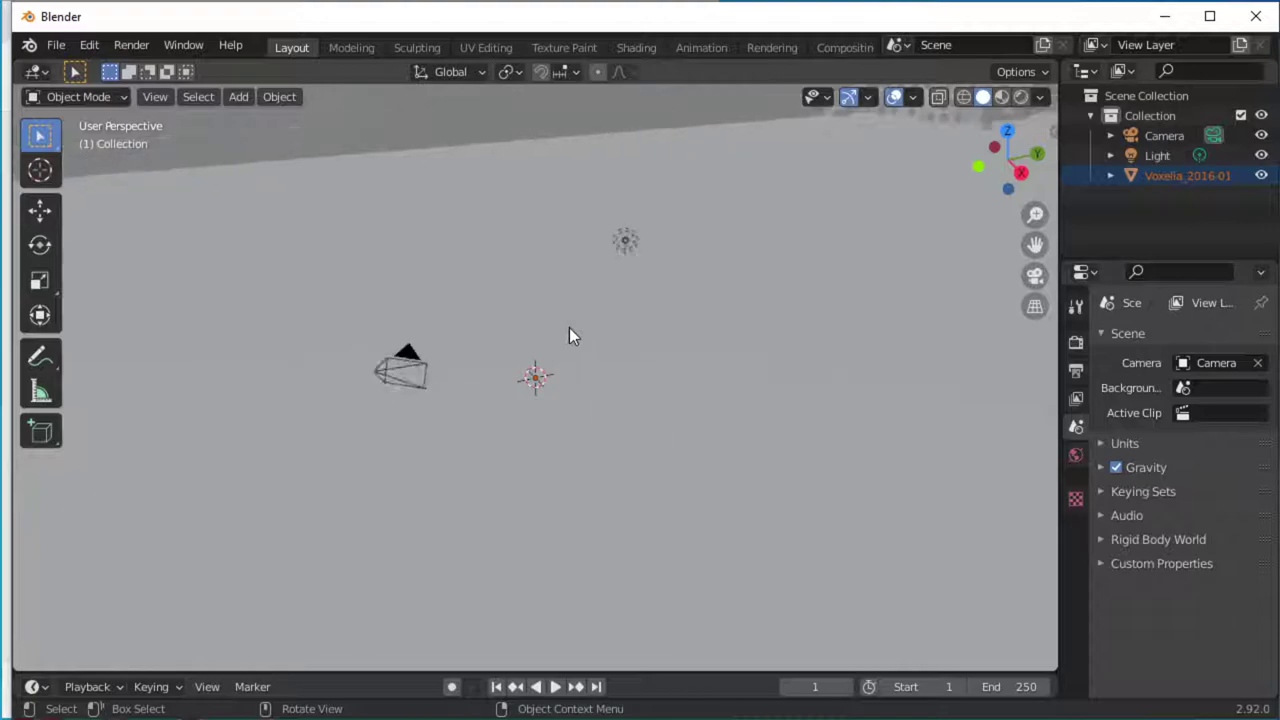
{"action": "scroll", "coordinate": [569, 327], "scroll_direction": "down", "scroll_amount": 6}
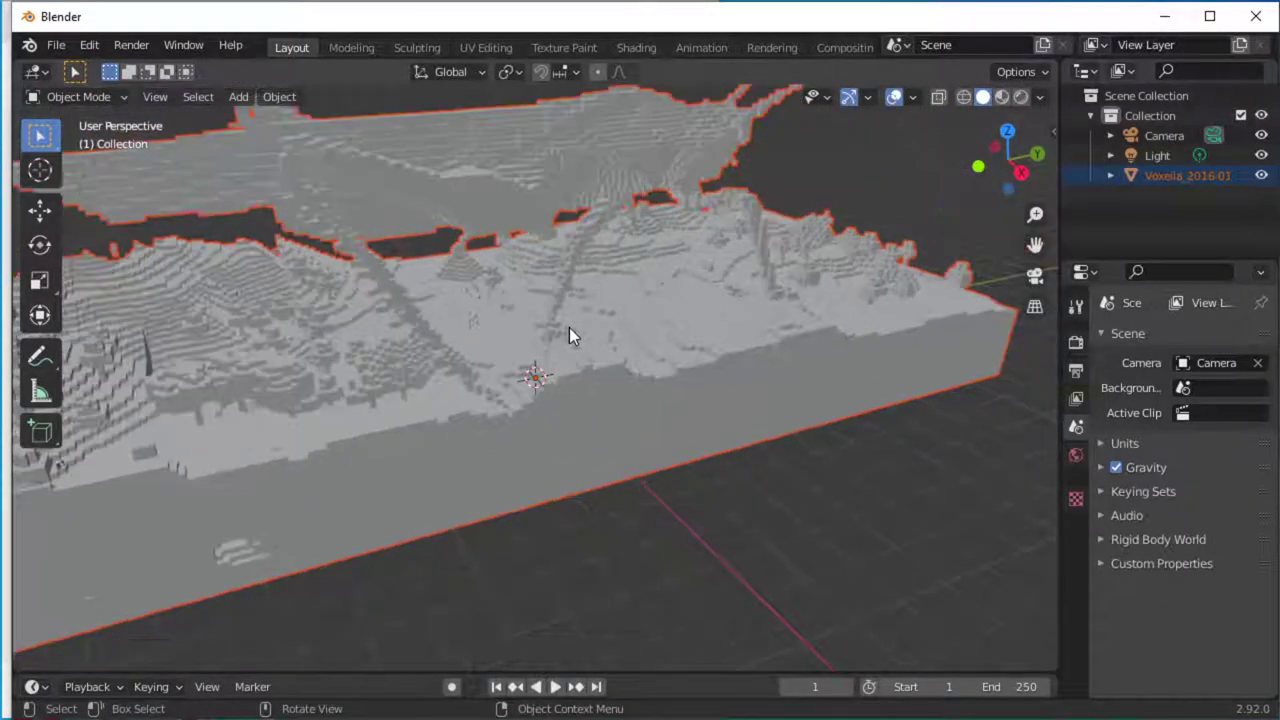
{"action": "scroll", "coordinate": [569, 327], "scroll_direction": "down", "scroll_amount": 2}
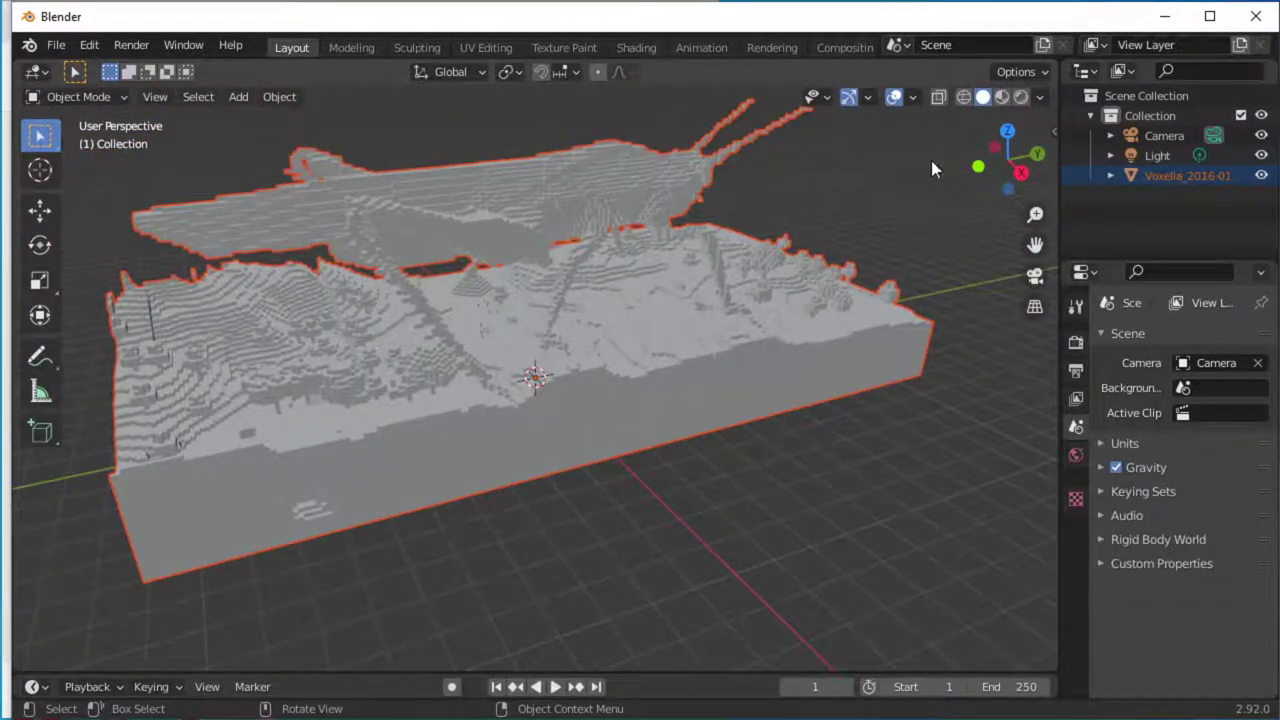
{"action": "left_click", "coordinate": [1019, 97]}
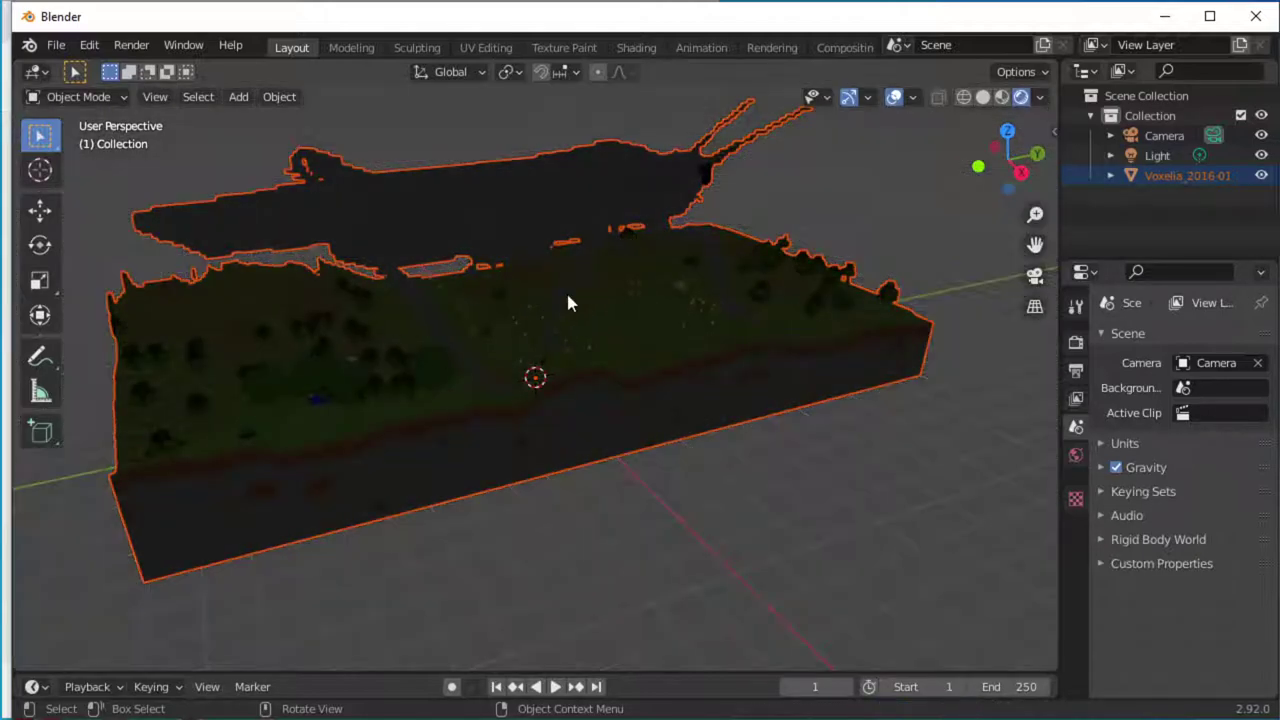
- Add a Sun light at the origin and zoom in on the terrain
{"action": "left_click", "coordinate": [233, 96]}
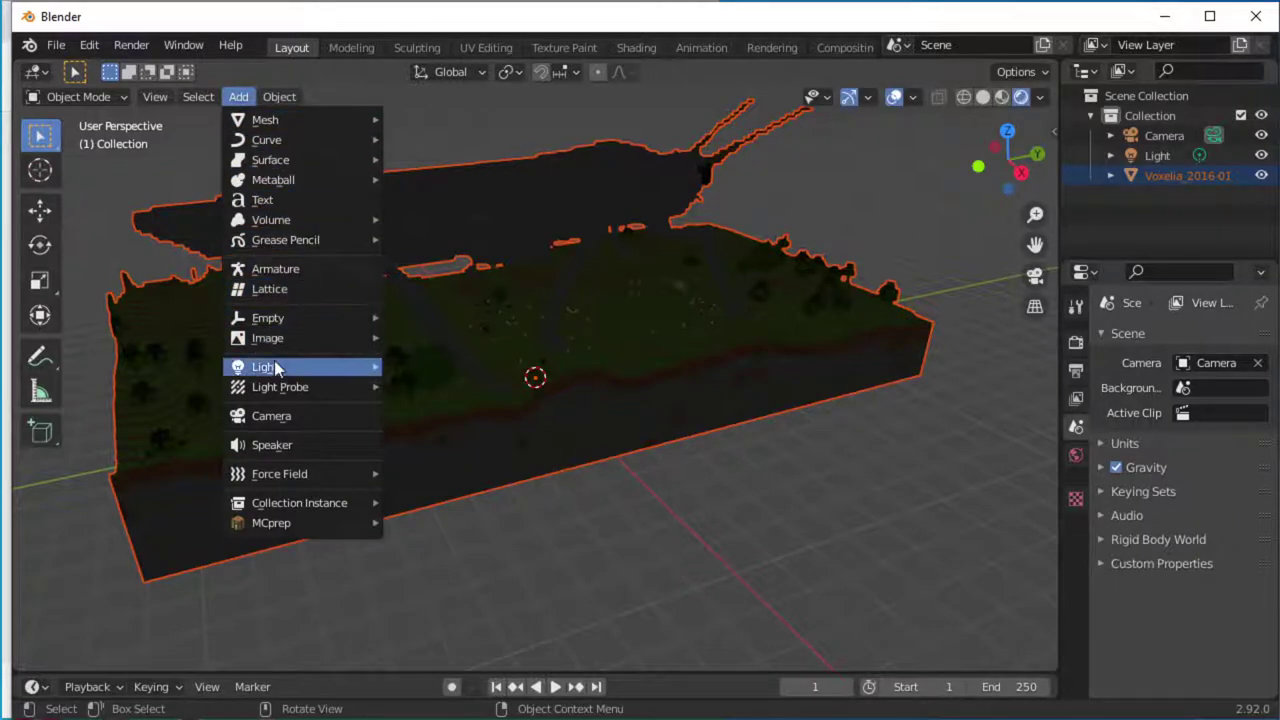
{"action": "mouse_move", "coordinate": [361, 366]}
{"action": "left_click", "coordinate": [404, 389]}
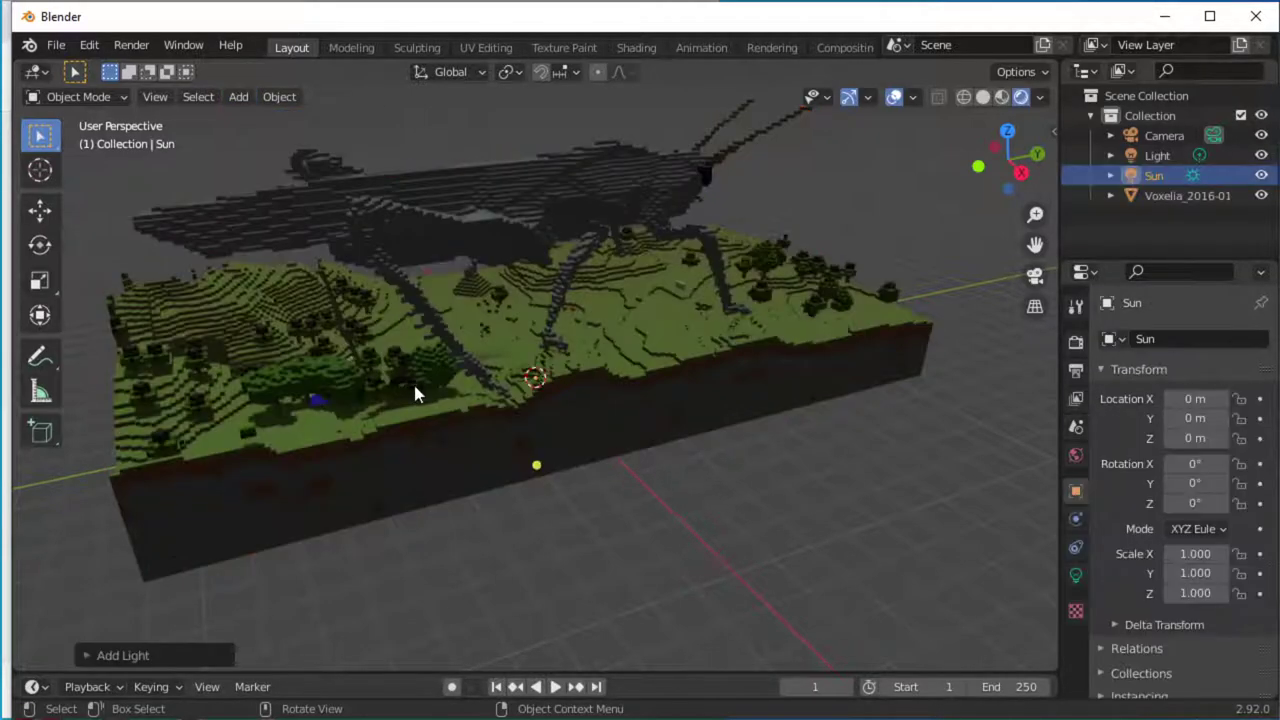
{"action": "scroll", "coordinate": [548, 352], "scroll_direction": "up", "scroll_amount": 8}
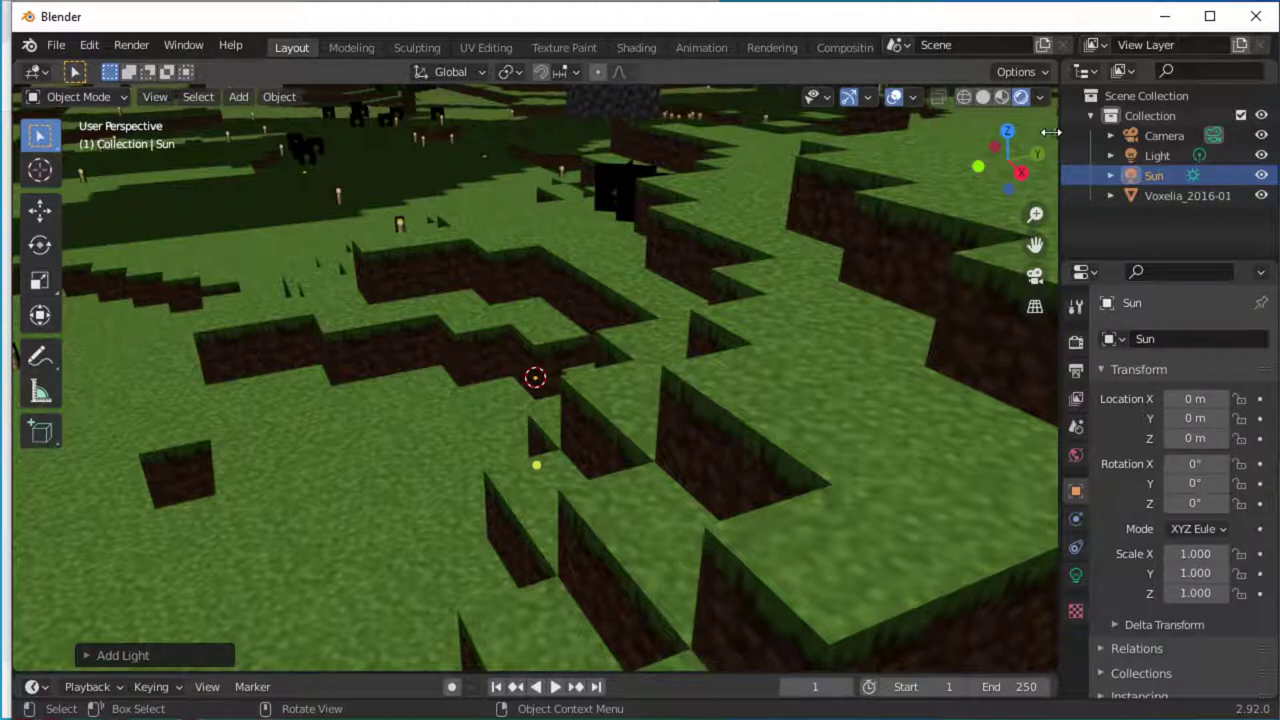
- Open the viewport sidebar with N and switch it to the MCprep tab
{"action": "key", "text": "n"}
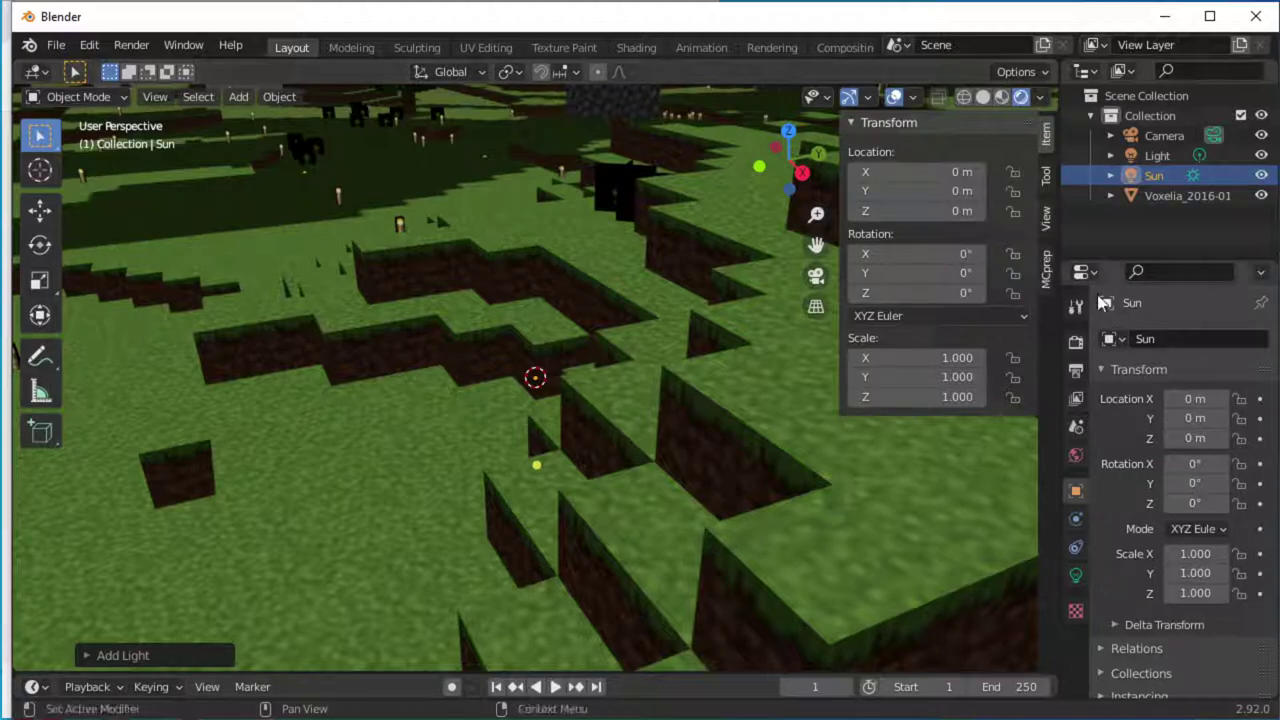
{"action": "left_click", "coordinate": [1046, 268]}
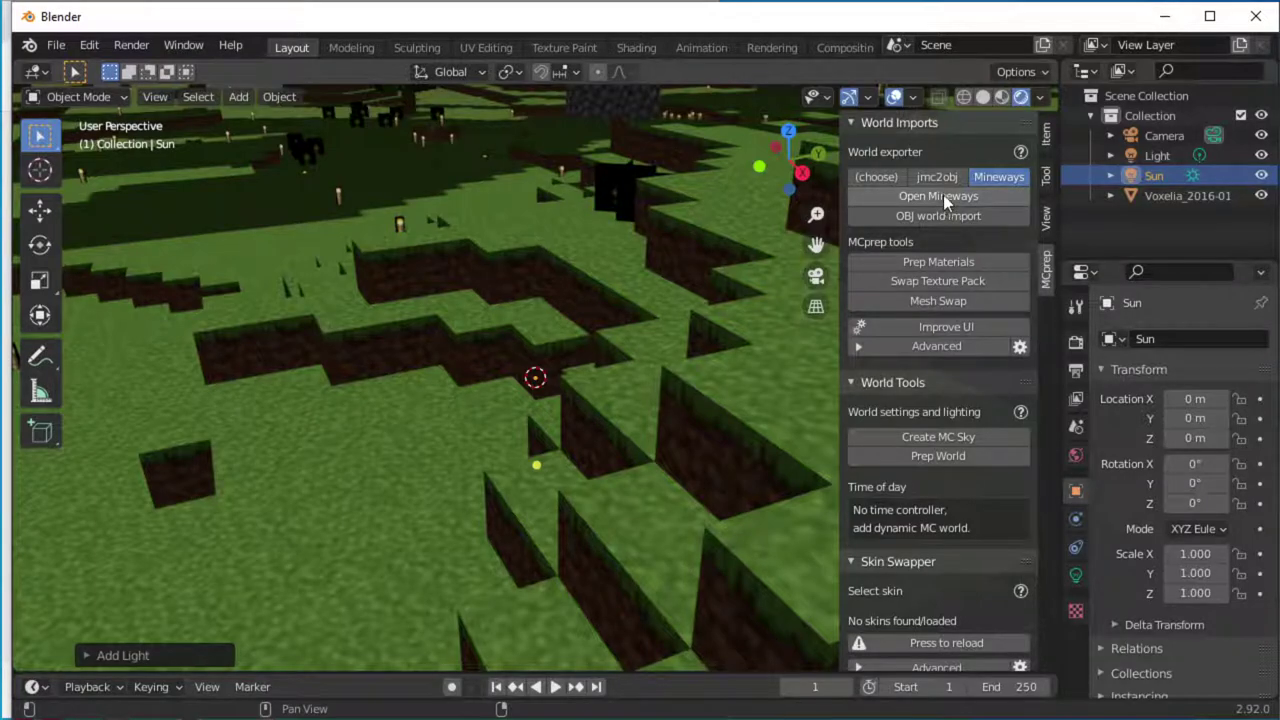
- Select the Voxelia_2016-01 object and run Prep Materials with Principled Shader and Sync materials on
{"action": "left_click", "coordinate": [1151, 199]}
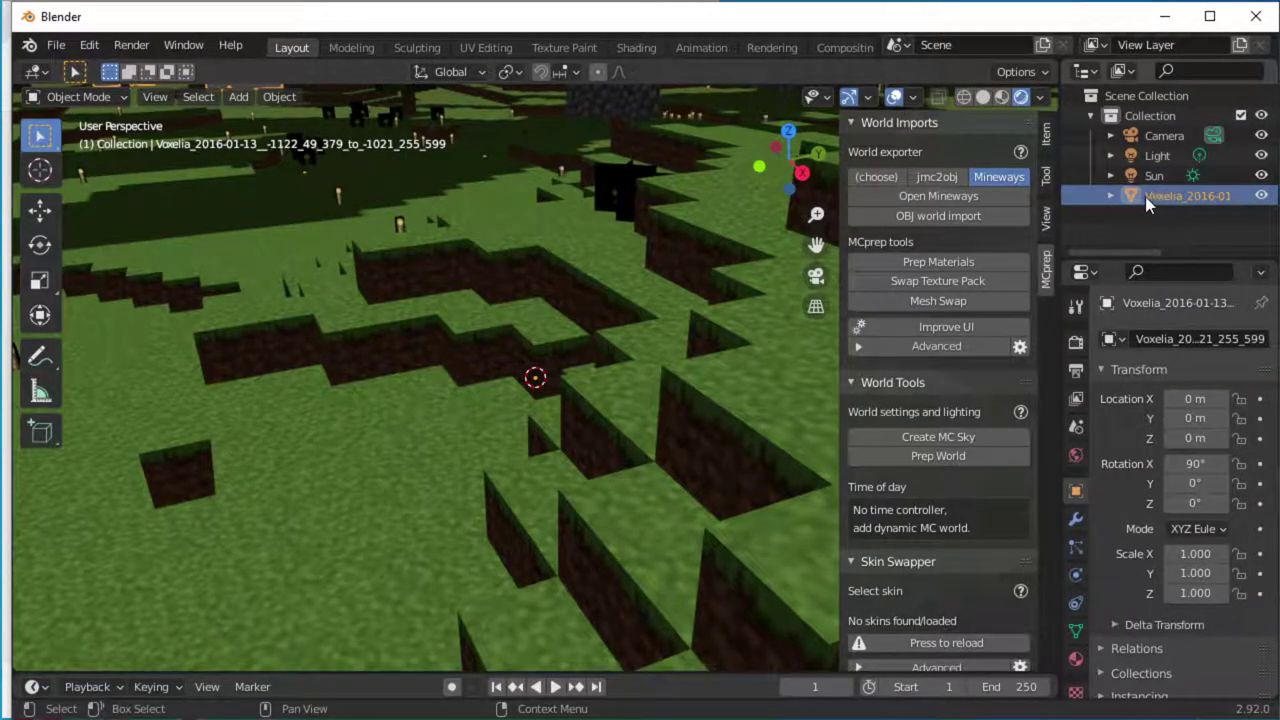
{"action": "left_click", "coordinate": [952, 263]}
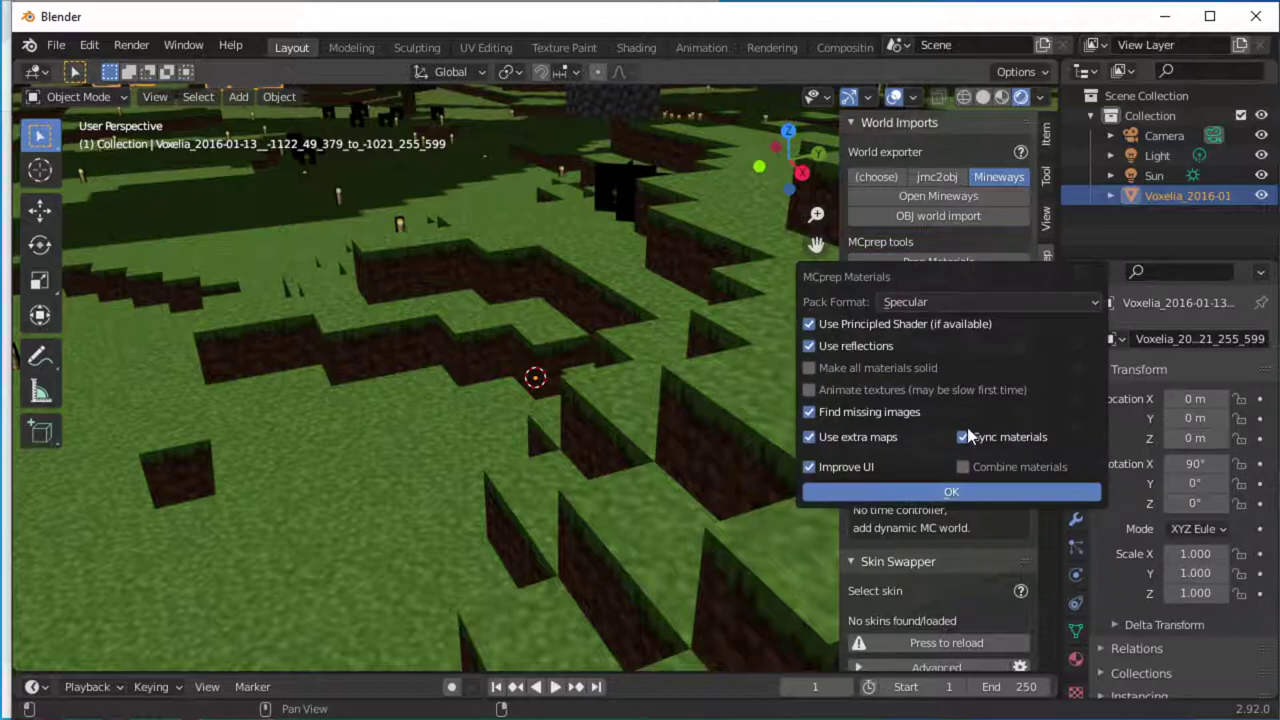
{"action": "left_click", "coordinate": [956, 492]}
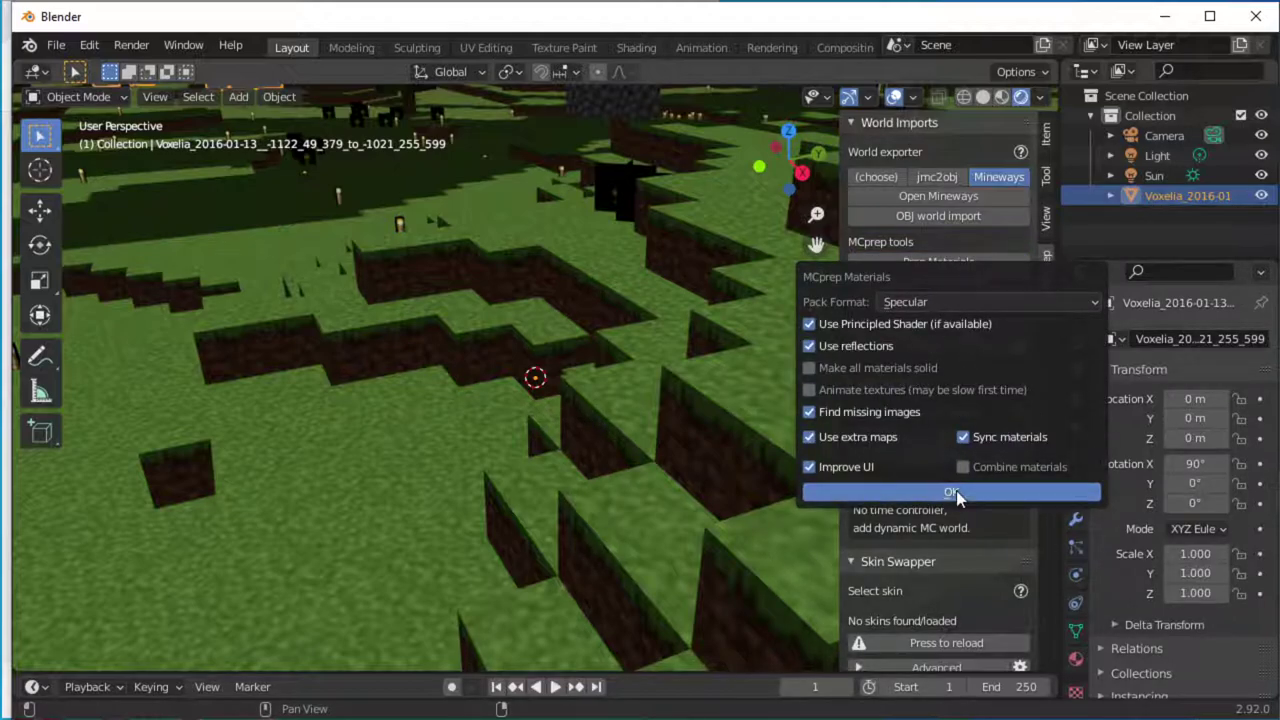